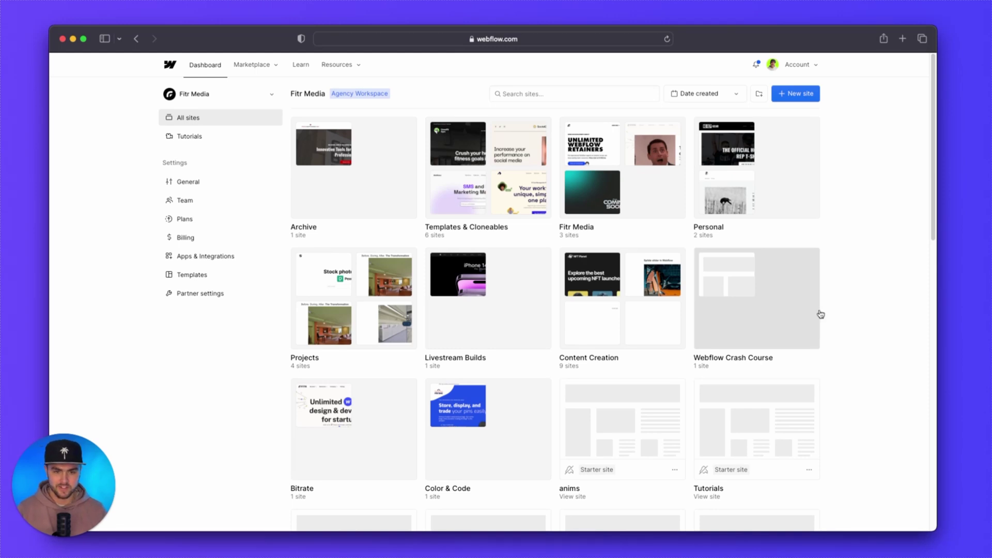
Open the Fitr Media (2023) site from the Fitr Media folder in the Designer, going through its site settings.
left_click(672, 196)
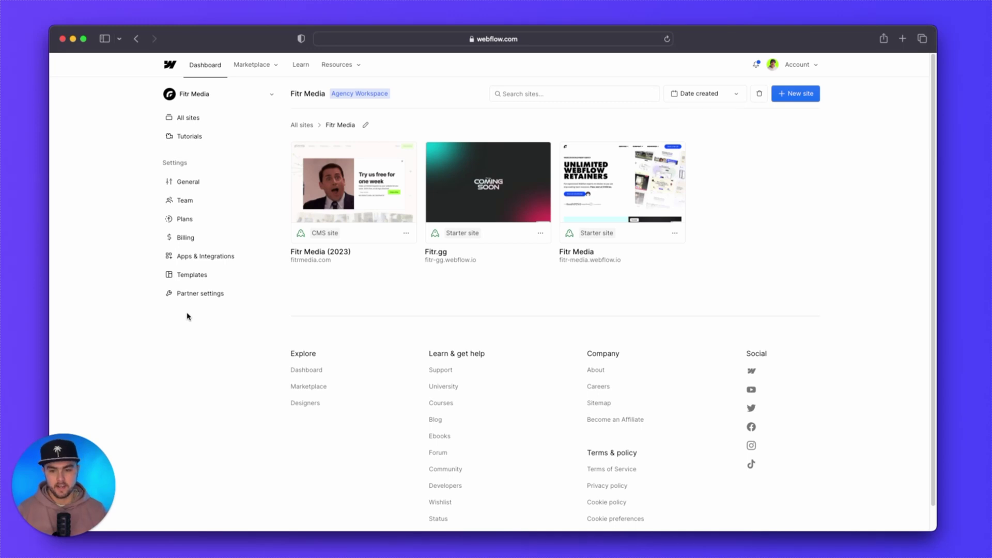
left_click(406, 237)
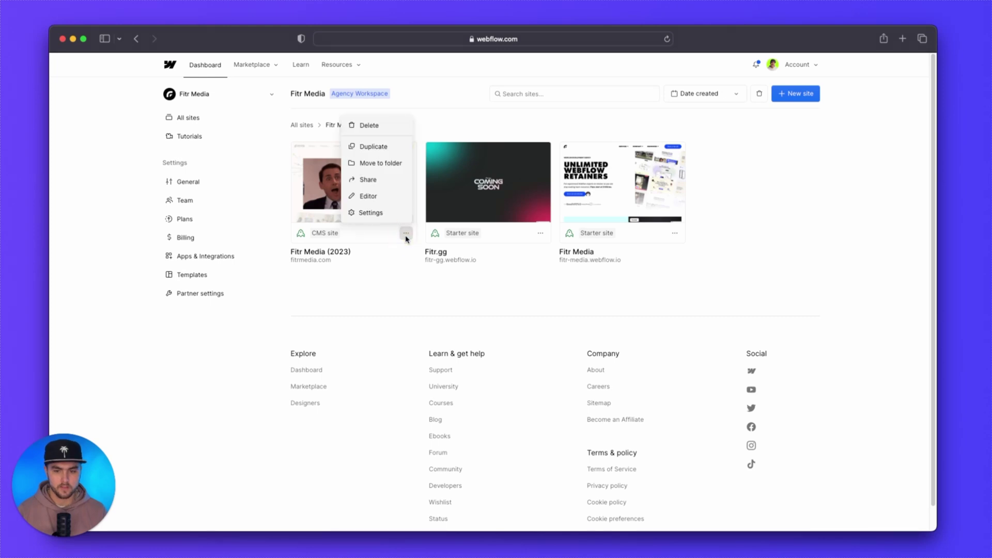
left_click(378, 222)
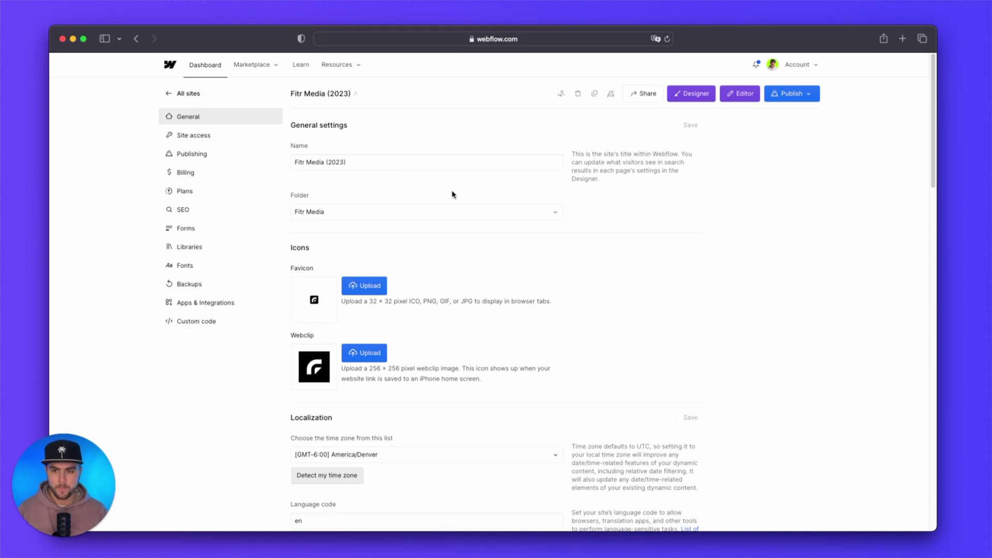
left_click(693, 98)
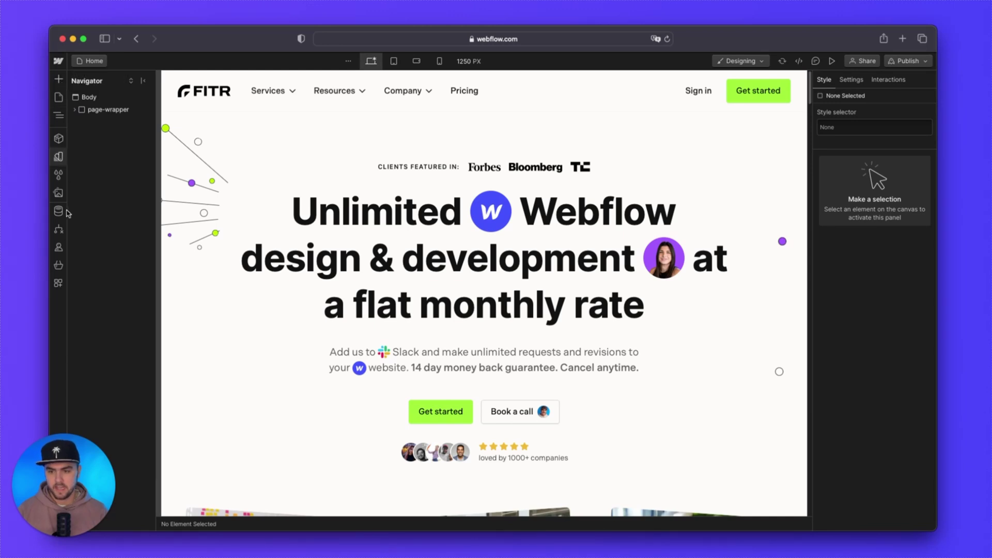
Look through the elements available to add and the site's list of static and CMS collection pages.
left_click(58, 81)
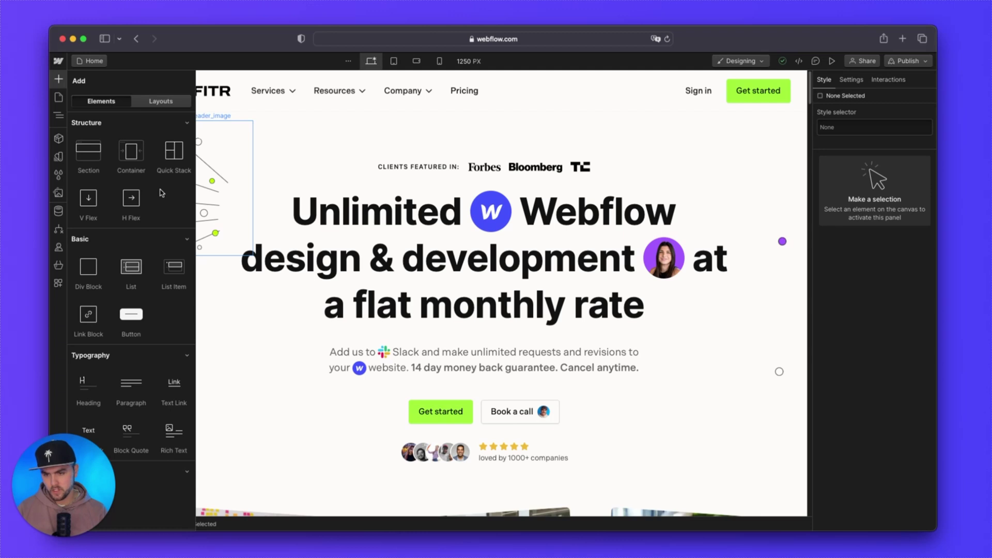
scroll(145, 189, "down", 3)
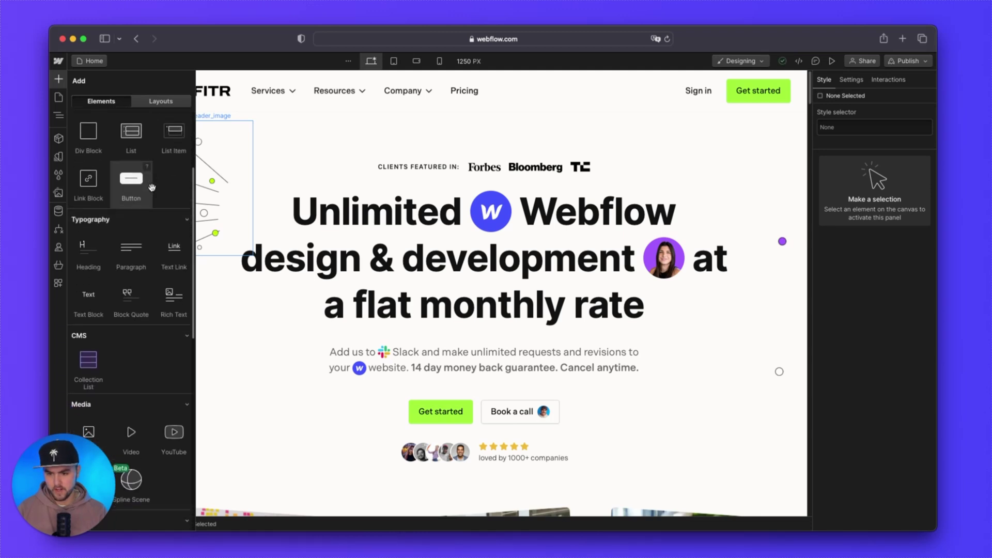
scroll(151, 187, "down", 5)
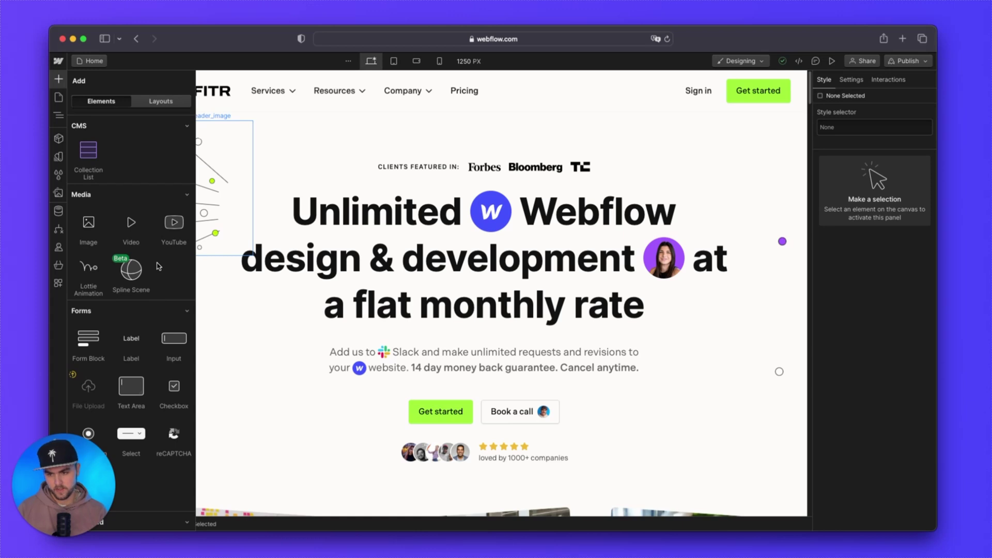
left_click(60, 100)
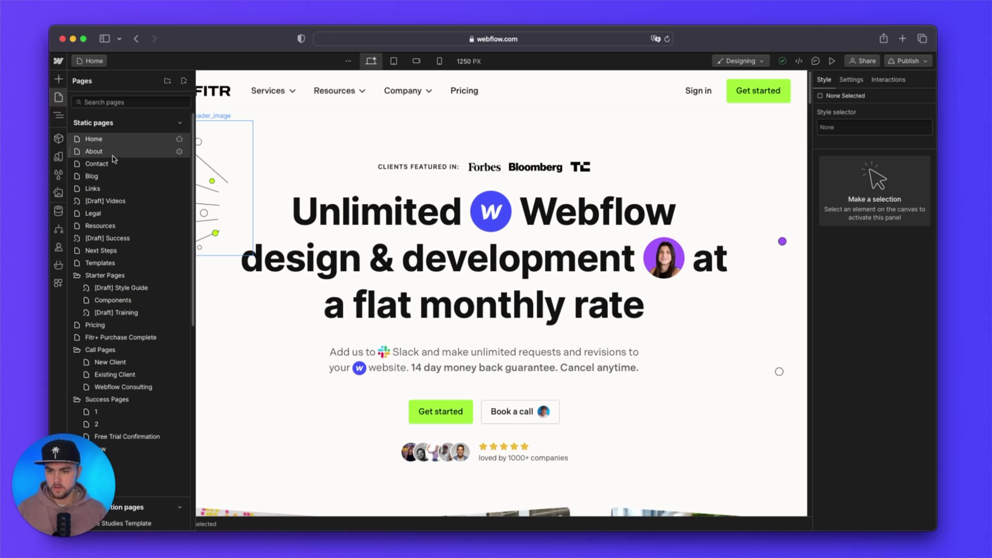
scroll(124, 164, "down", 1)
scroll(124, 163, "down", 5)
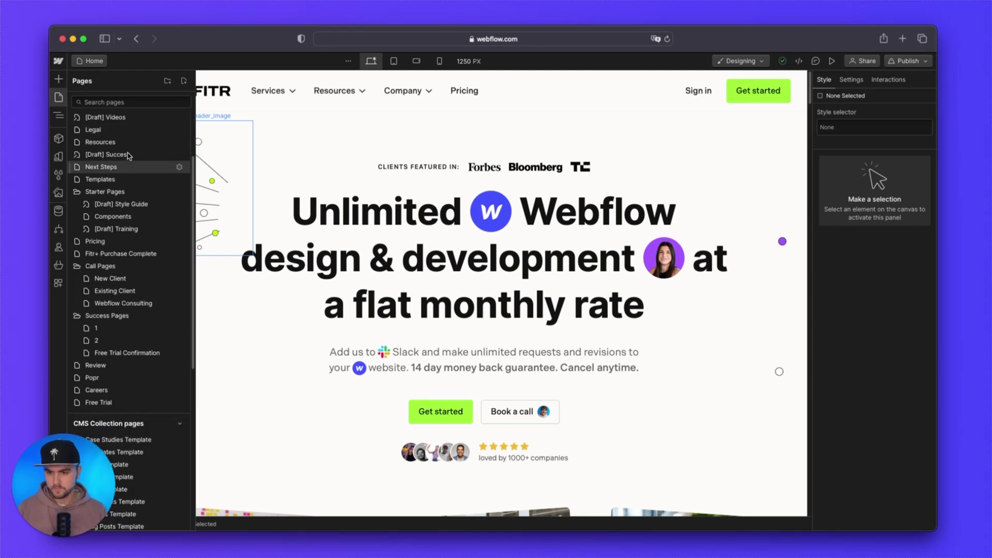
Expand page-wrapper and main-wrapper in the page structure and locate the hero H1 heading within its nested layers.
left_click(58, 118)
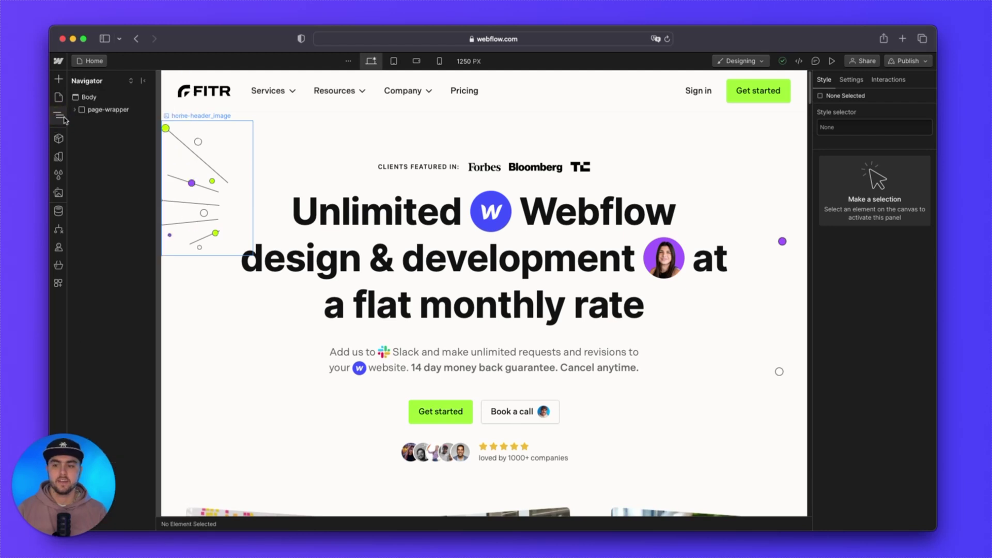
left_click(75, 111)
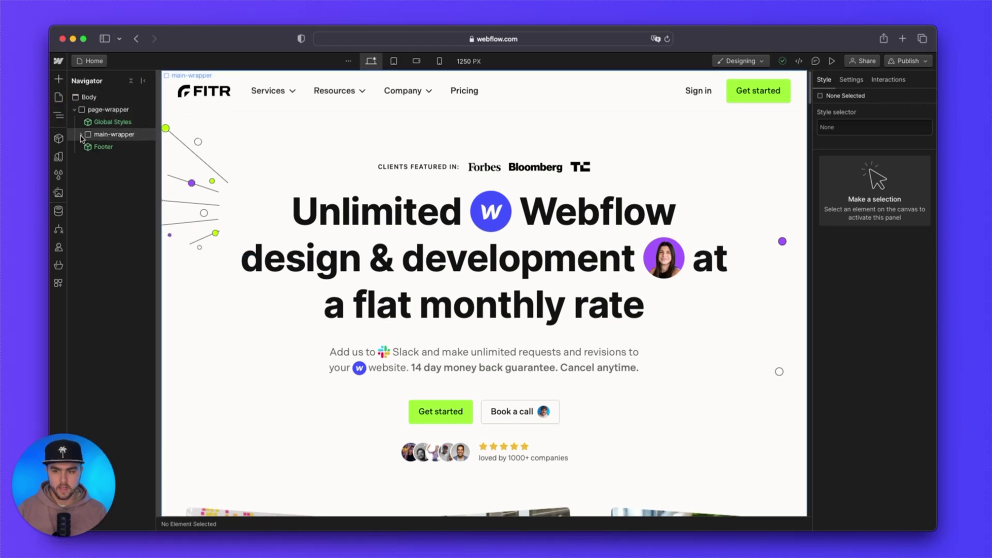
left_click(80, 134)
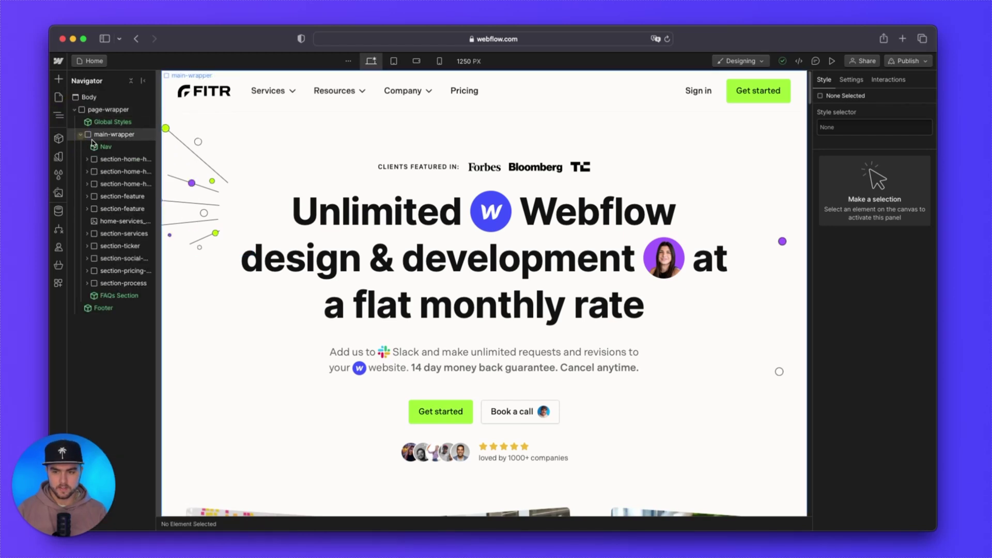
left_click(391, 215)
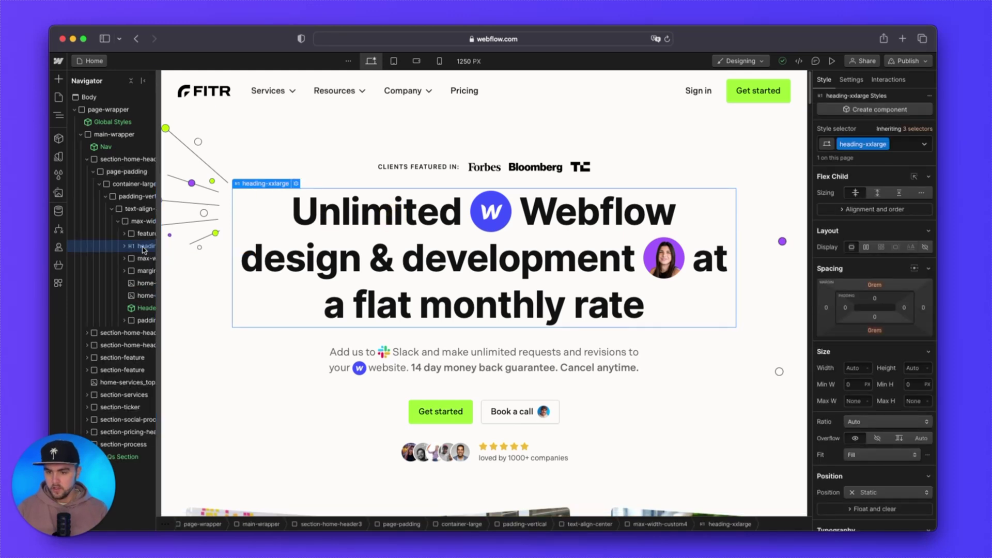
scroll(112, 188, "right", 2)
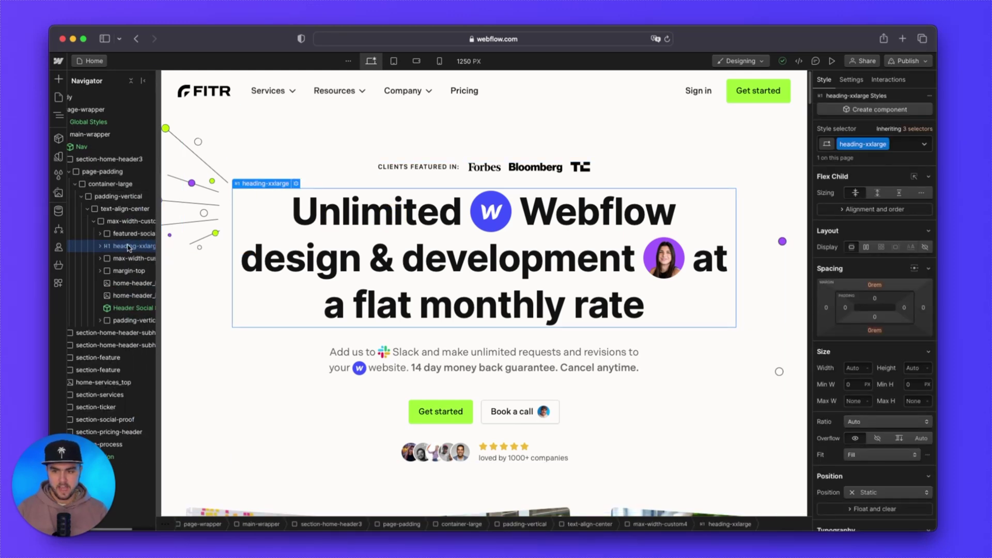
scroll(103, 155, "left", 2)
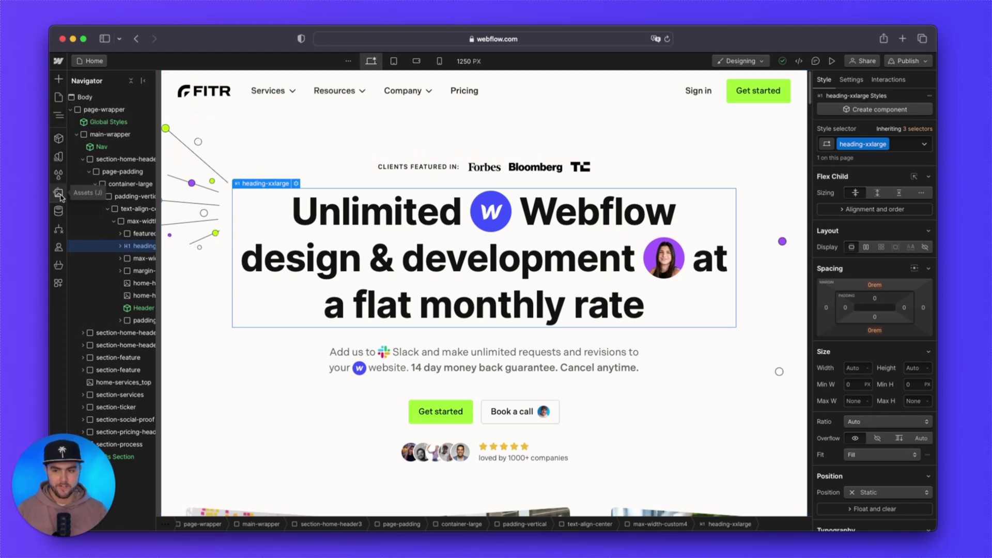
Review the site's reusable components and its full list of colour variables, and return to the page canvas.
left_click(61, 140)
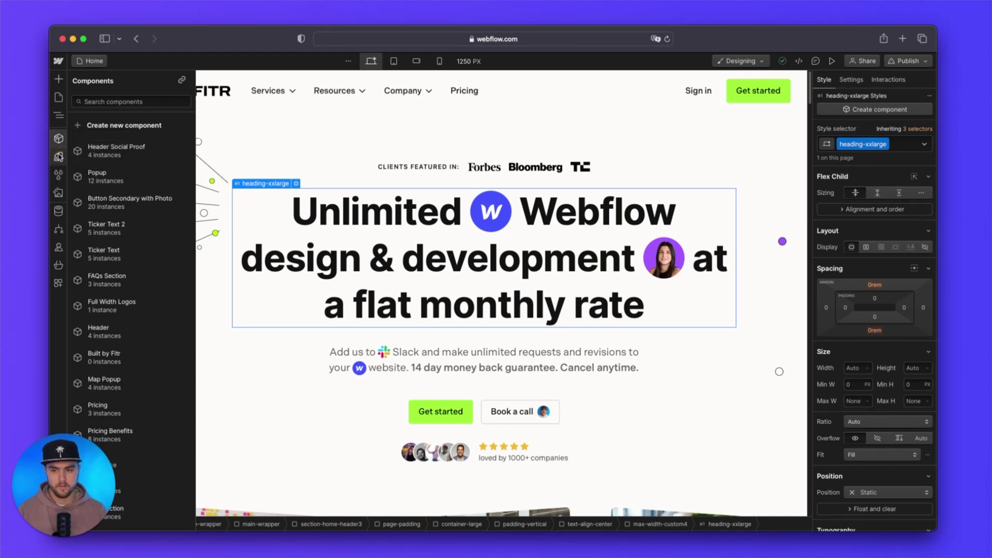
left_click(58, 156)
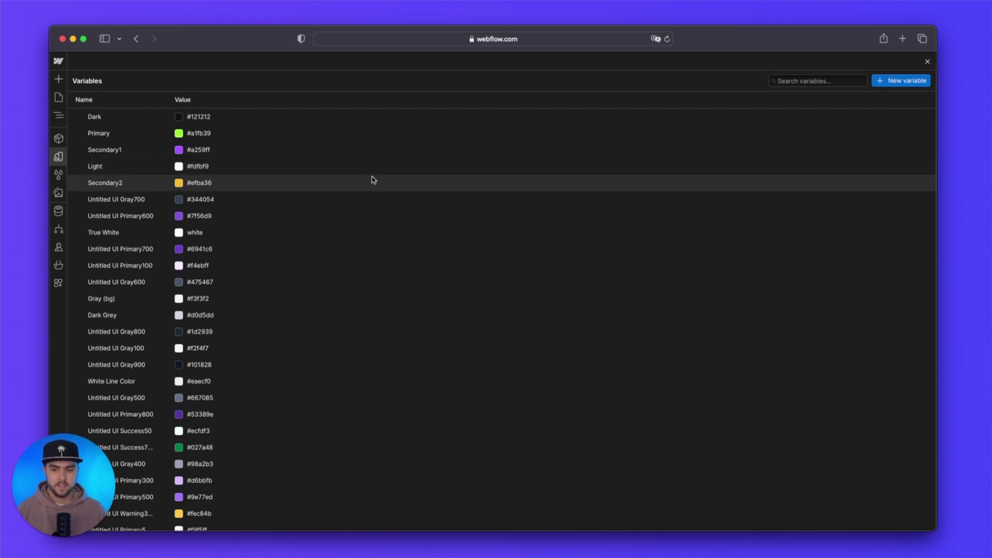
scroll(374, 179, "down", 2)
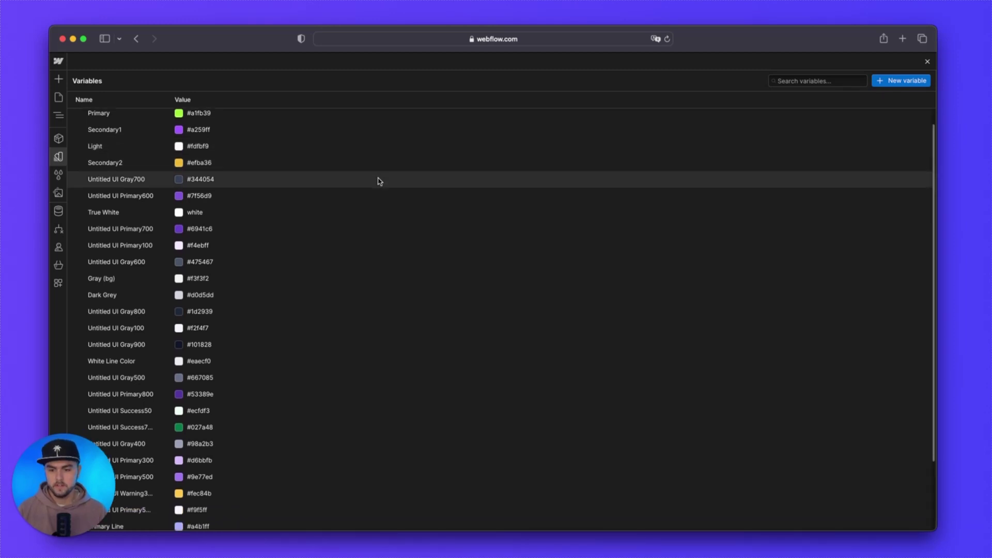
scroll(378, 180, "up", 2)
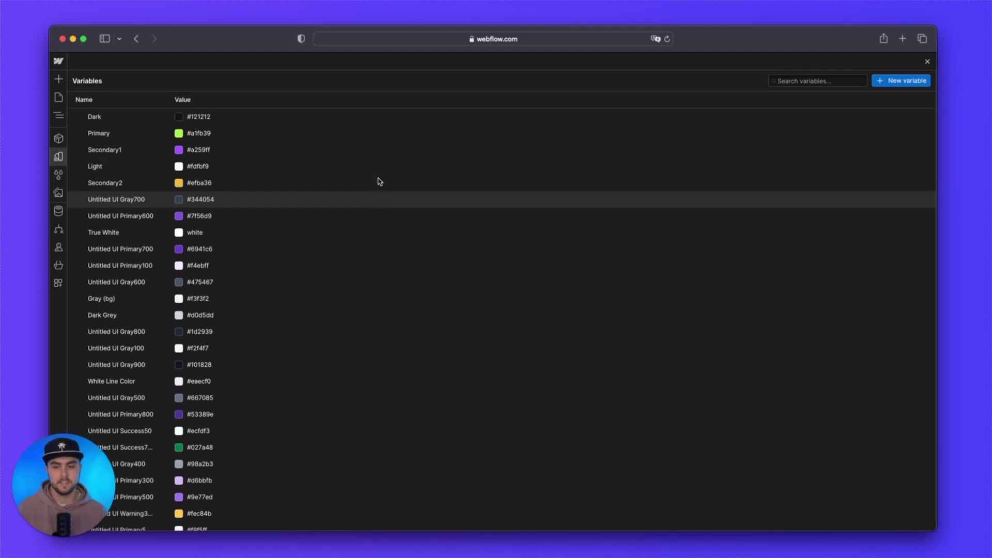
left_click(928, 62)
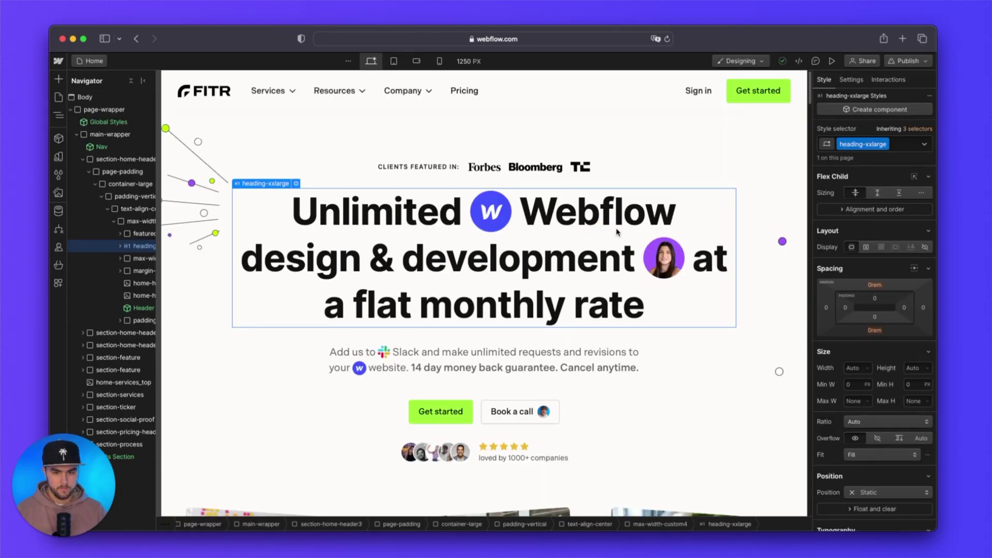
Inspect the hero heading's typography styles, including the variables offered for its text colour.
scroll(851, 299, "down", 5)
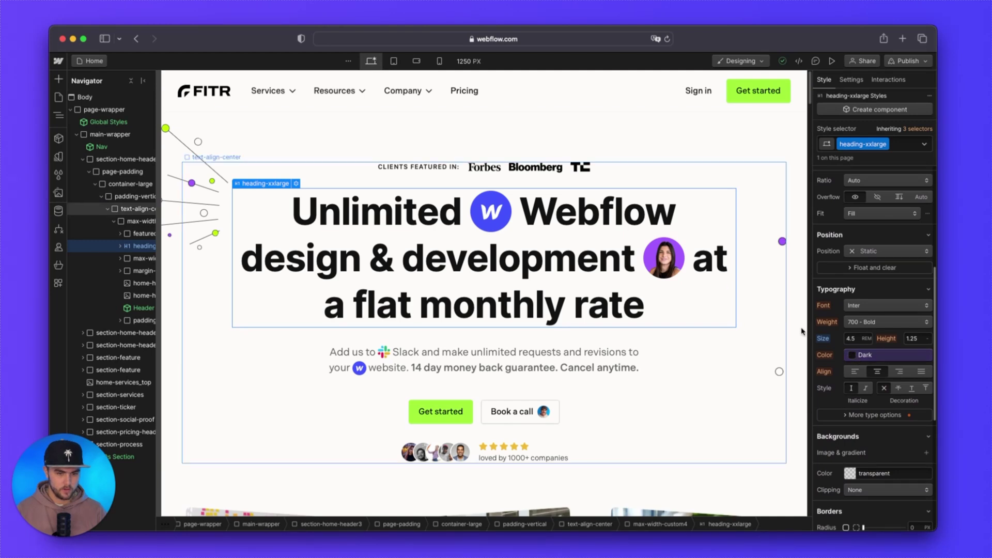
left_click(856, 357)
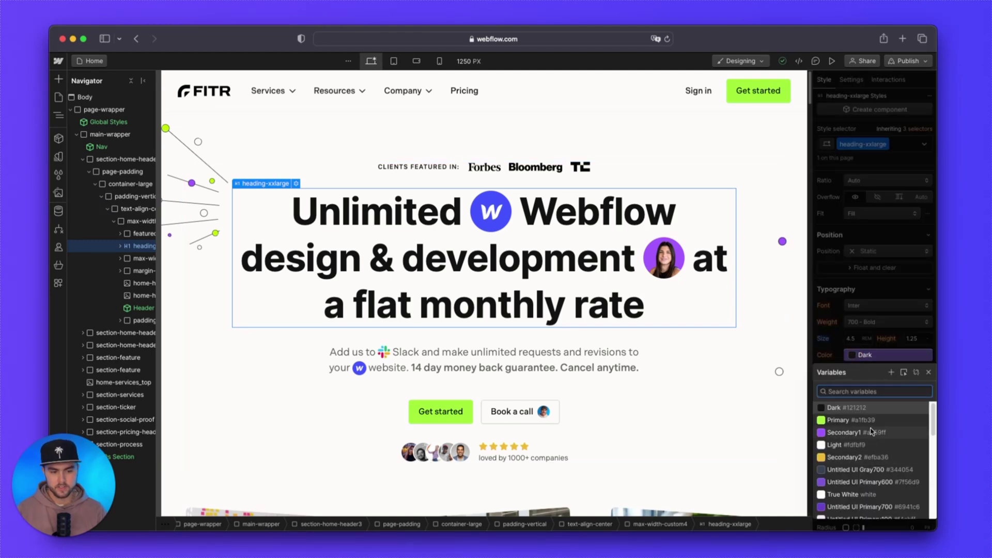
left_click(850, 339)
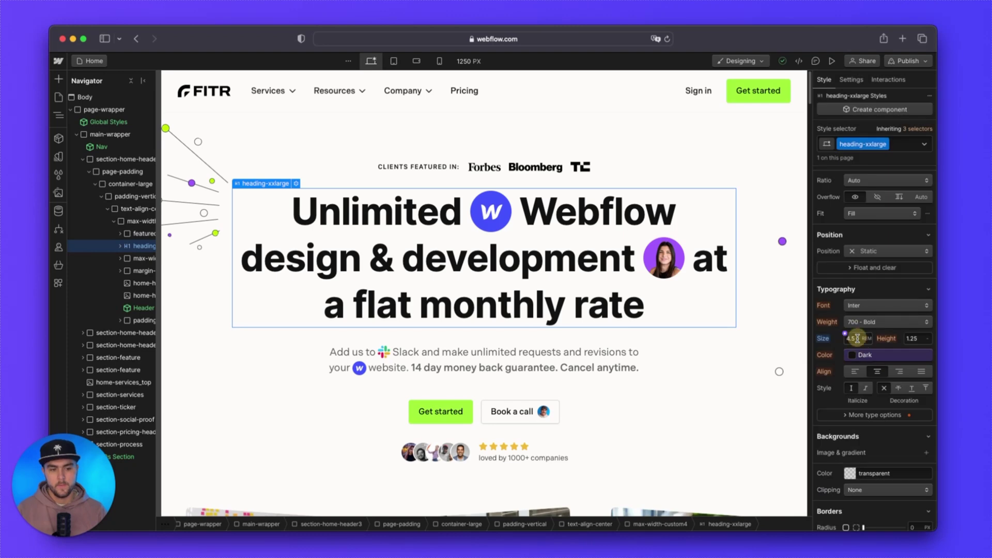
View the site's variables again, followed by its style selectors and uploaded assets.
left_click(58, 159)
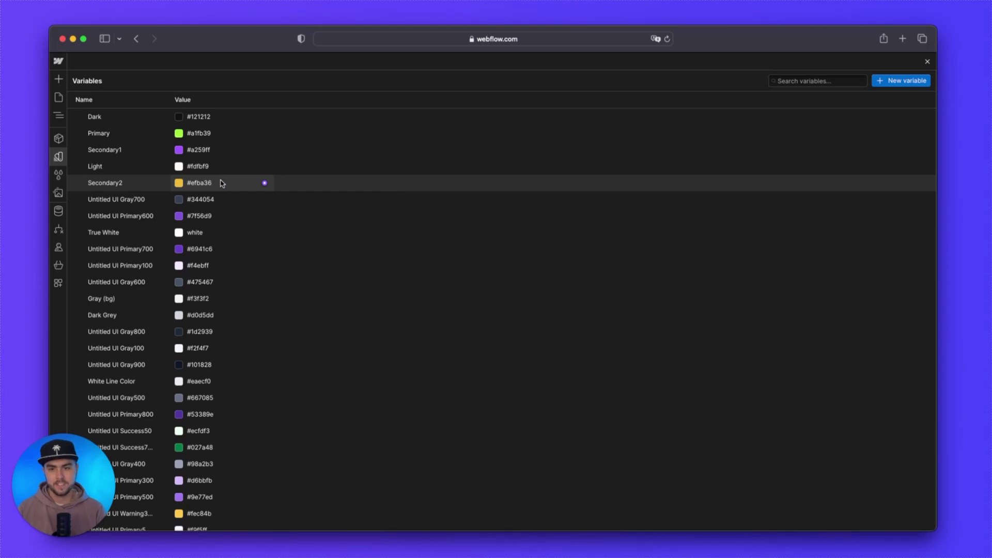
left_click(59, 175)
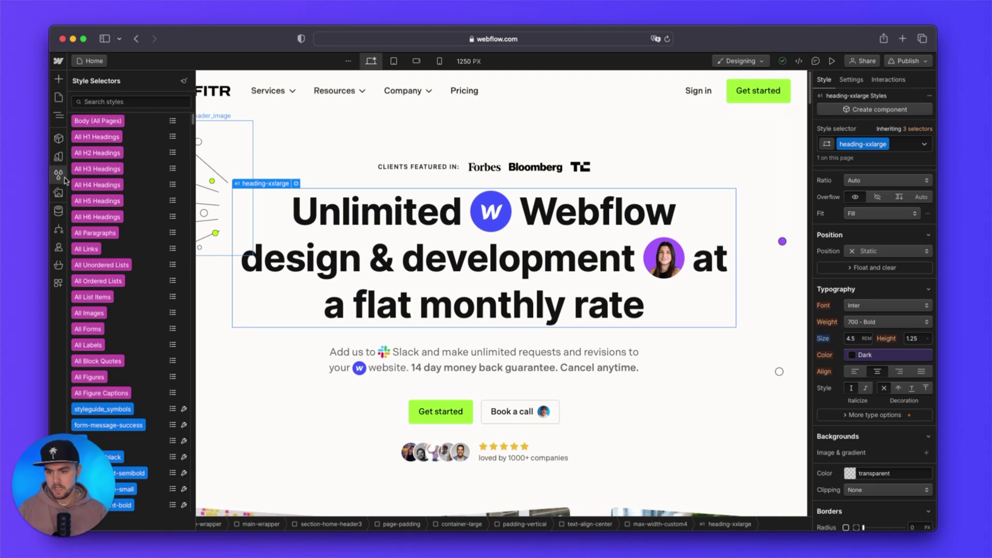
left_click(58, 193)
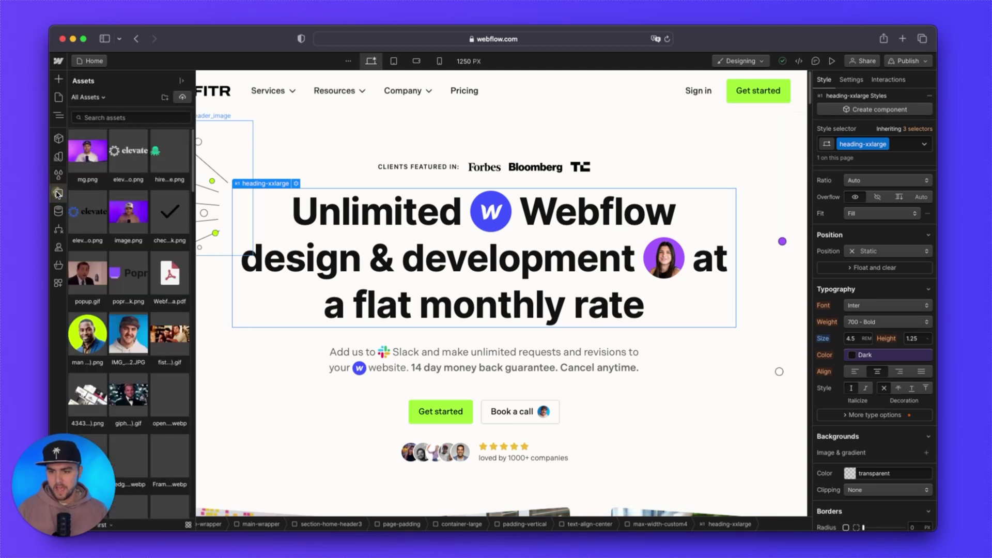
Open the "How to set aspect ratios Webflow | Simple method" post in the Blog Posts collection and look through its body.
left_click(58, 210)
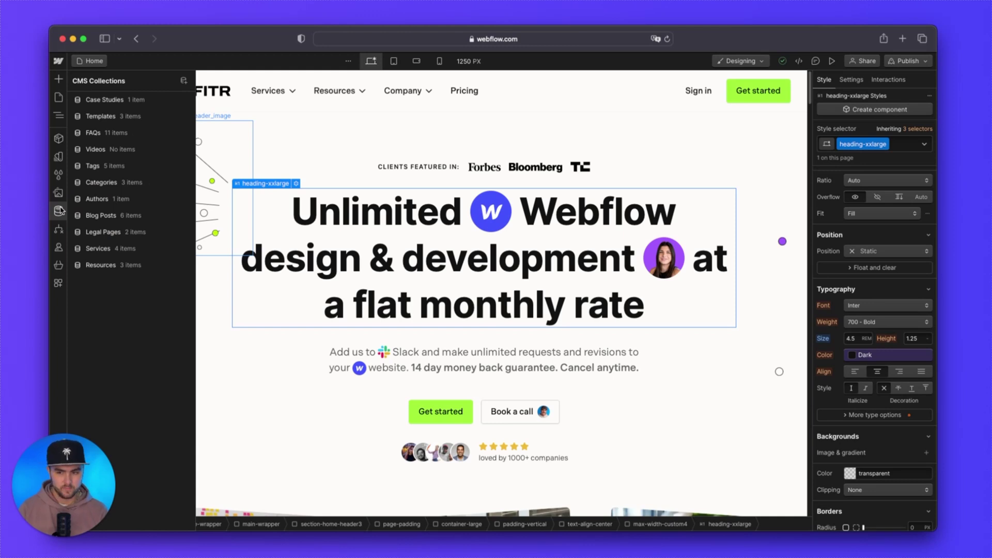
left_click(105, 216)
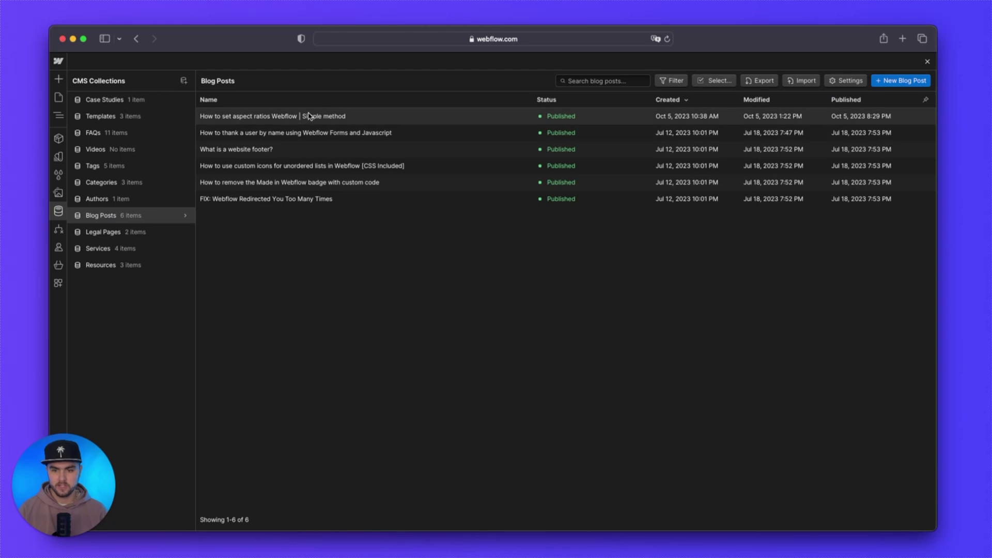
left_click(309, 116)
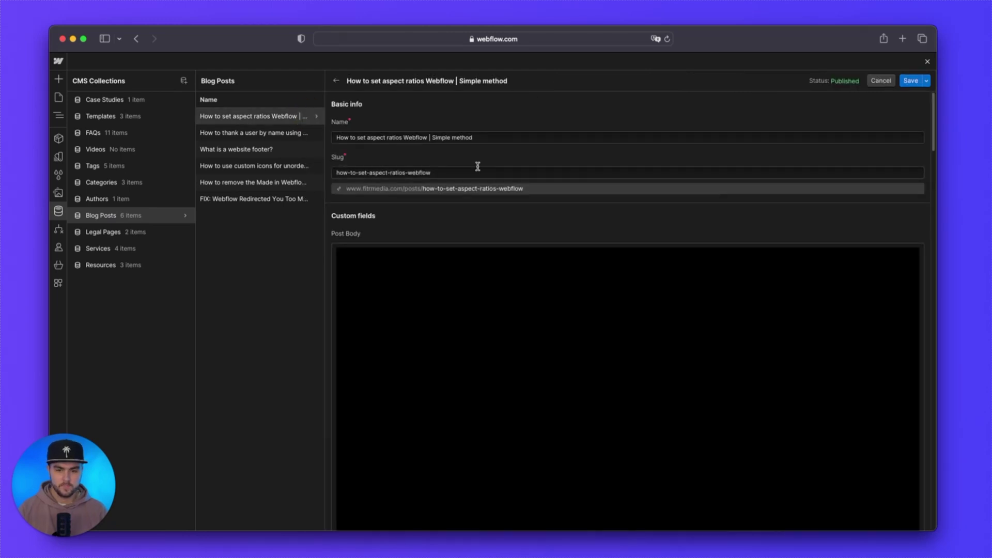
scroll(476, 166, "down", 5)
scroll(478, 171, "down", 10)
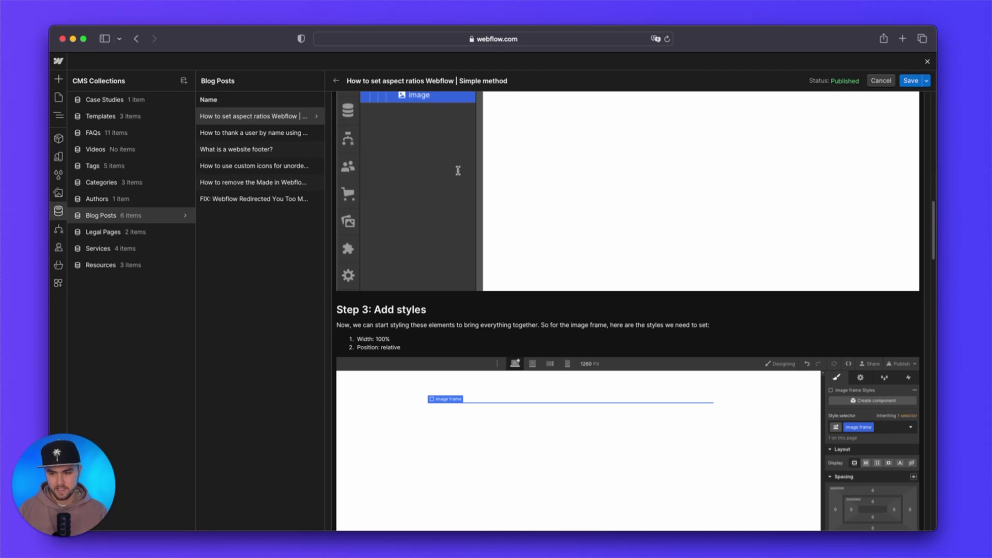
View the site's Logic flows and the Users introduction, dismissing the introduction without enabling Users.
left_click(58, 230)
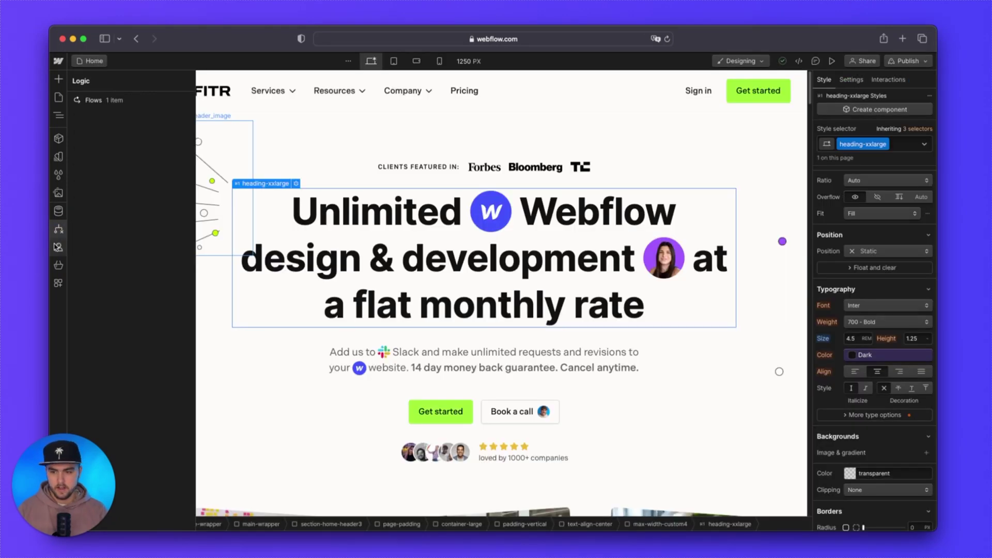
left_click(54, 250)
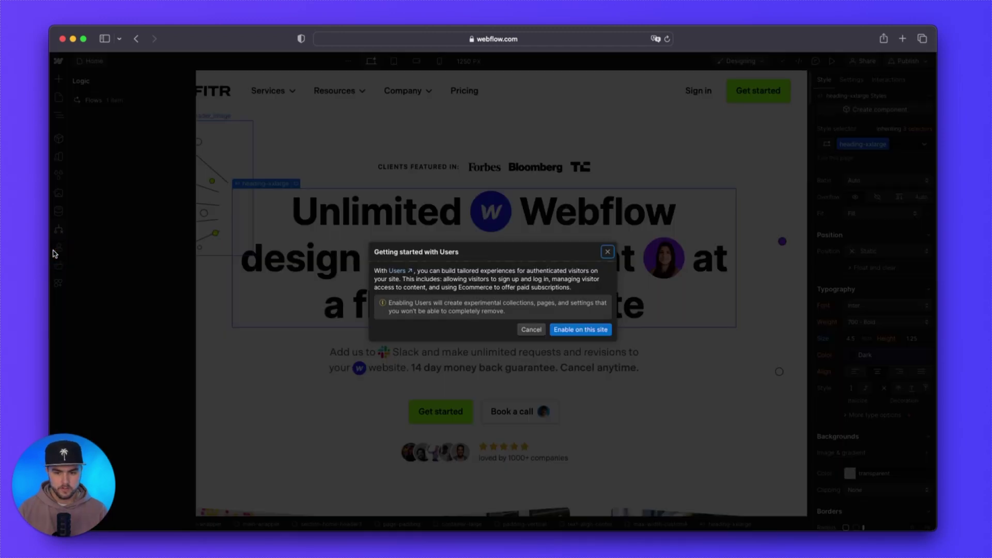
left_click(607, 252)
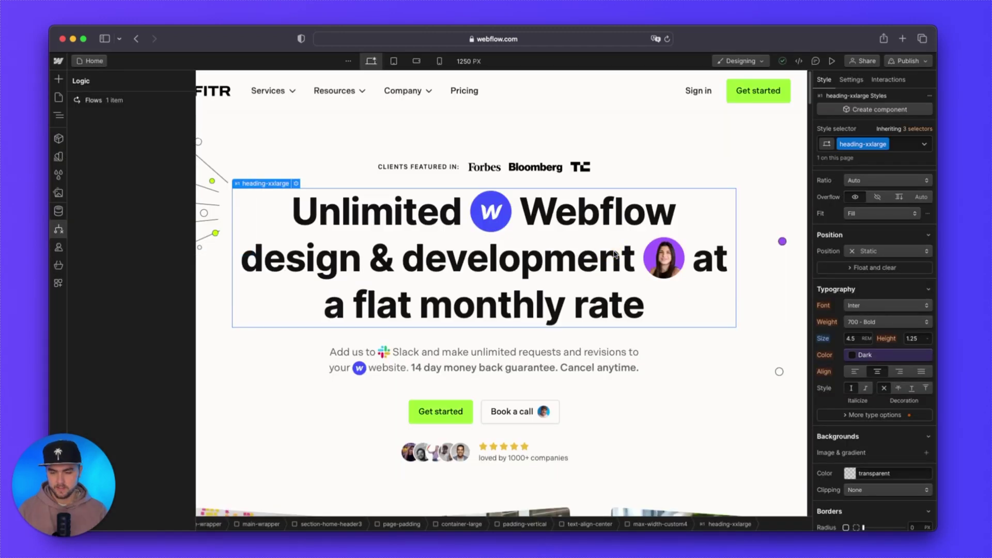
left_click(61, 248)
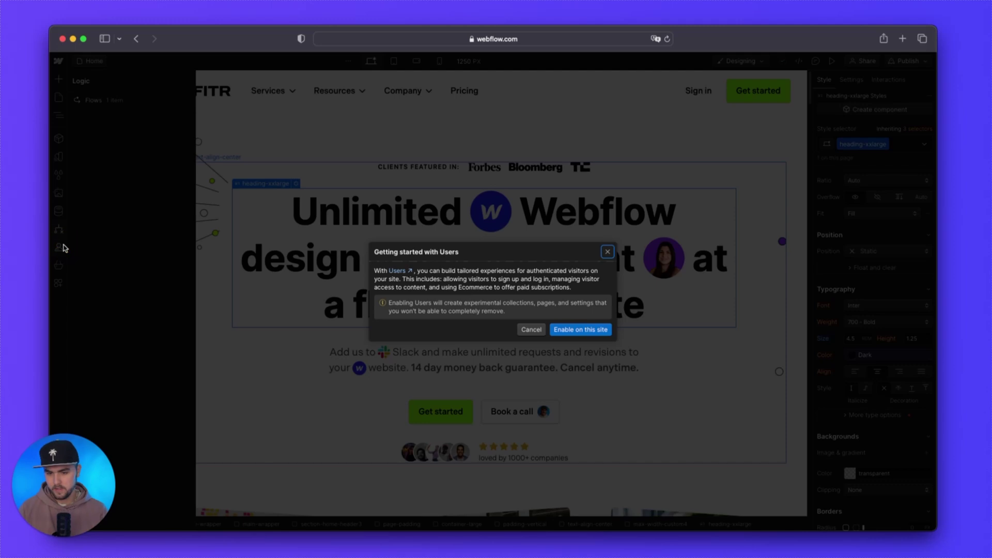
left_click(608, 251)
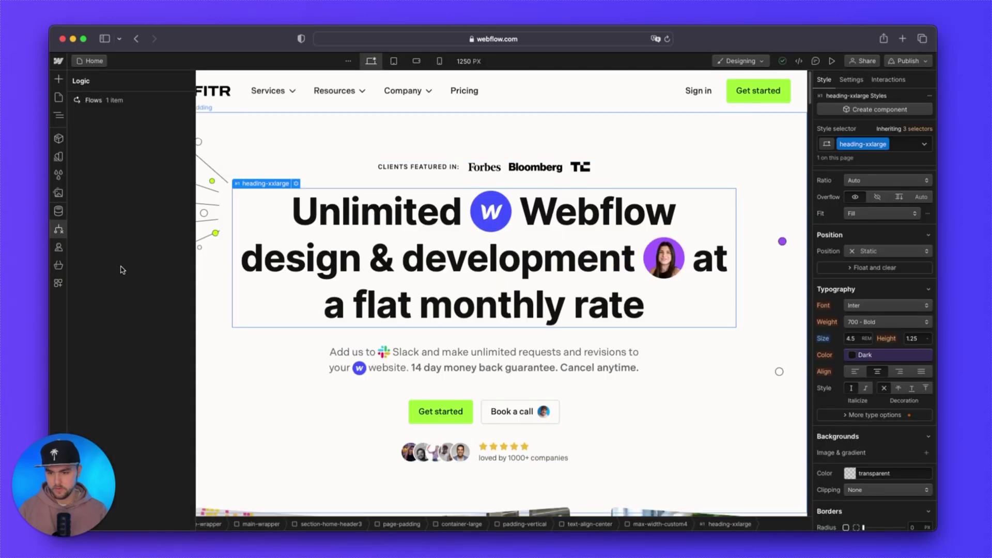
View the site's connected apps, followed by the hero heading's size styles, element settings and interactions.
left_click(59, 283)
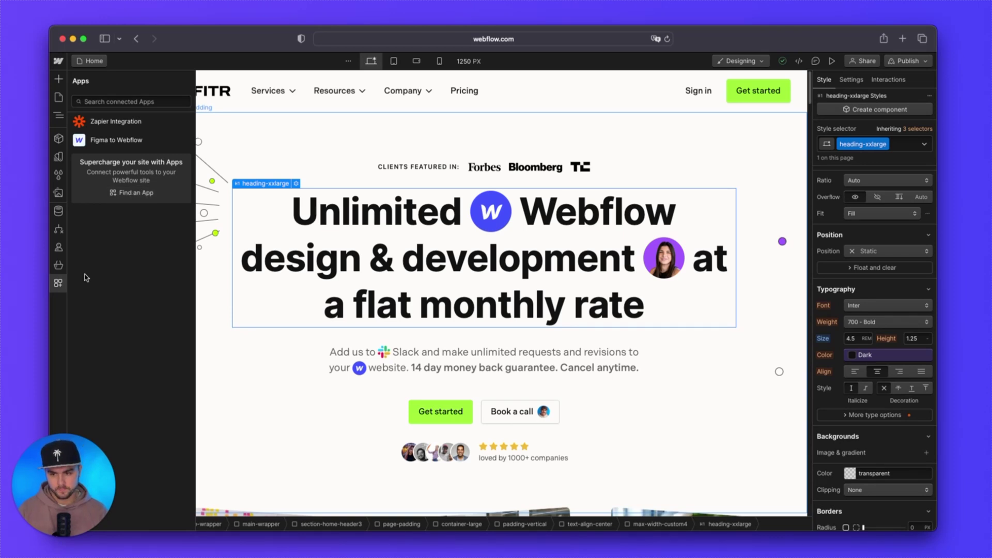
left_click(59, 283)
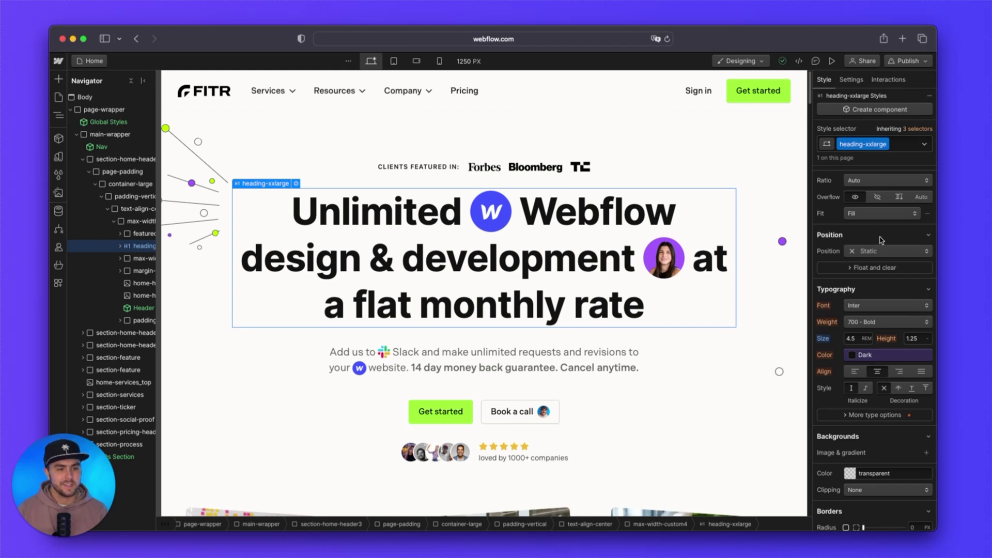
scroll(881, 240, "up", 4)
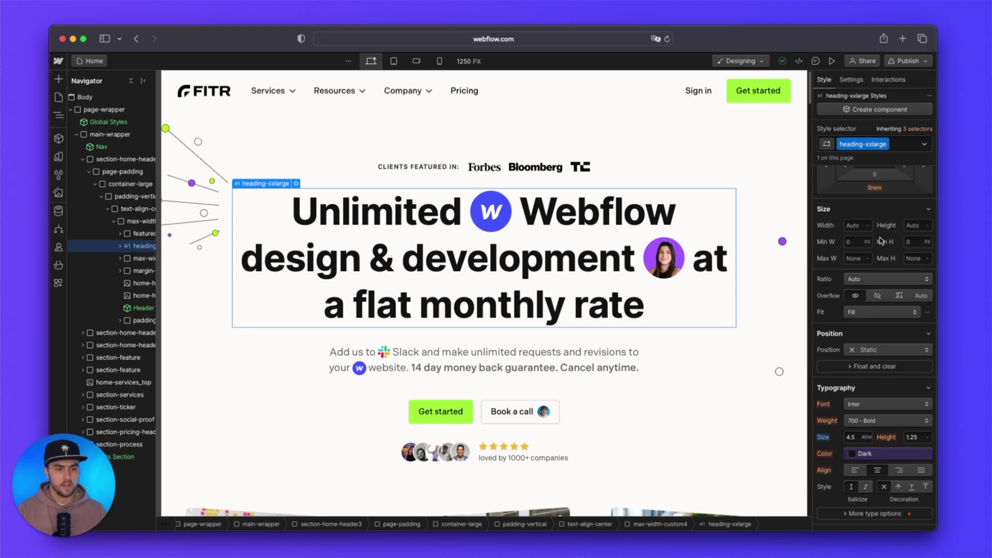
scroll(885, 256, "up", 1)
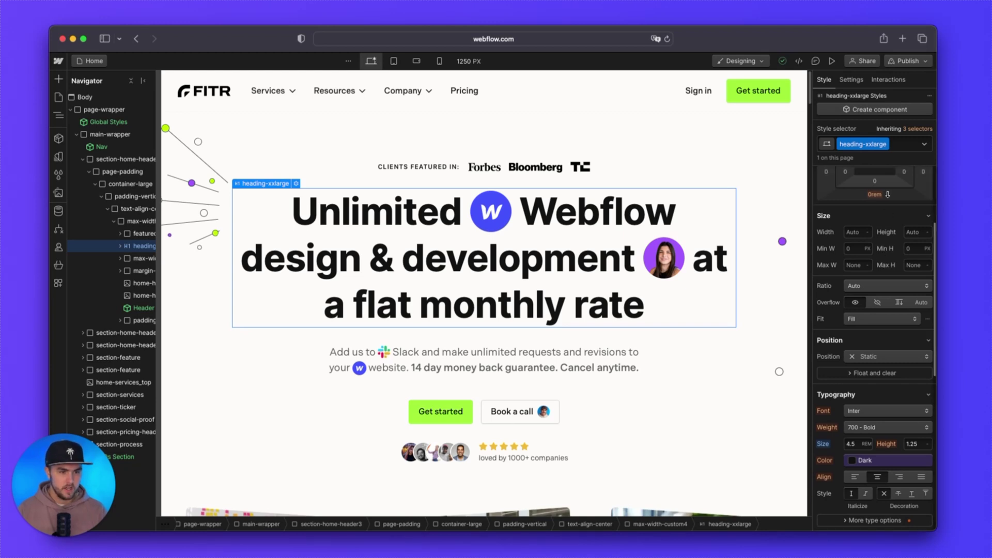
left_click(861, 82)
left_click(884, 81)
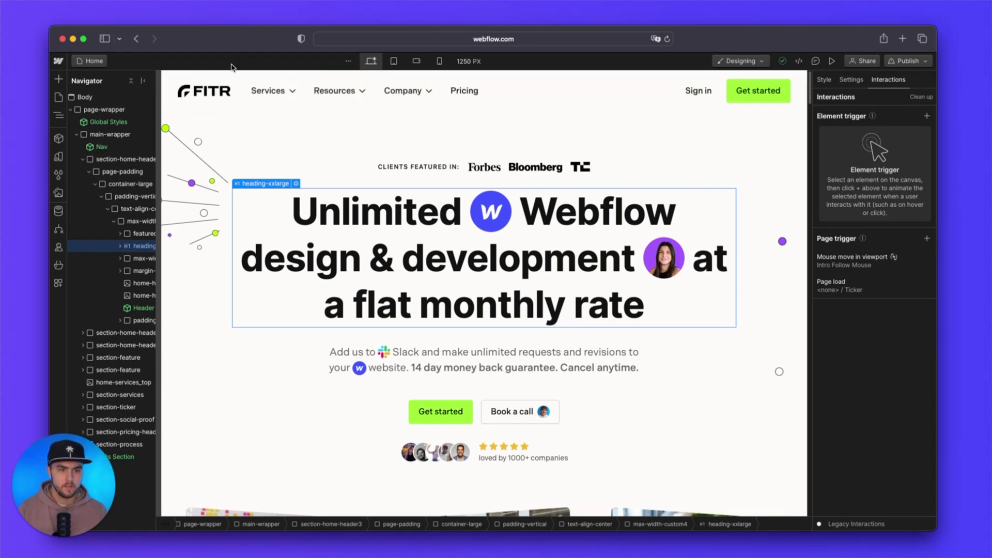
Preview the Home page, look over its hero section, and return to the design view.
left_click(837, 63)
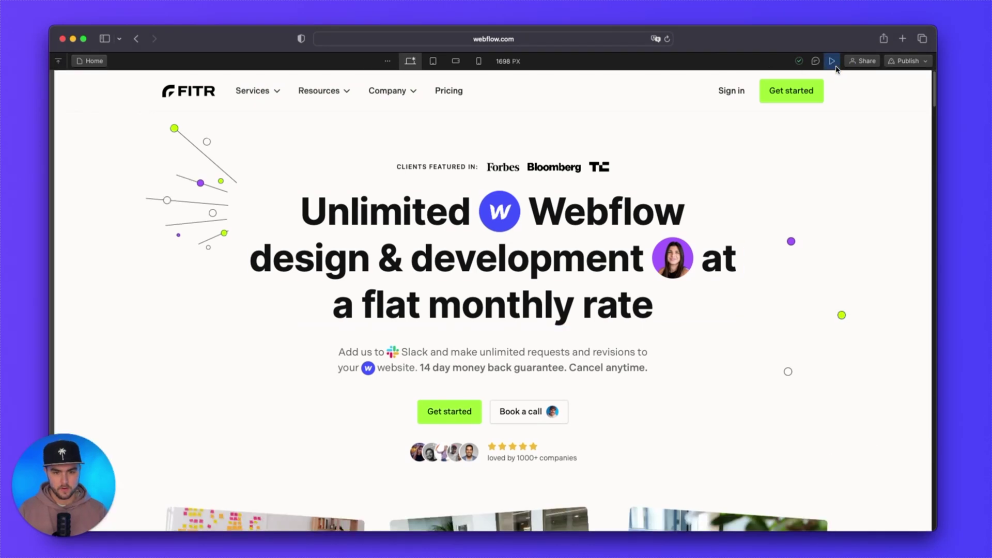
scroll(908, 269, "down", 3)
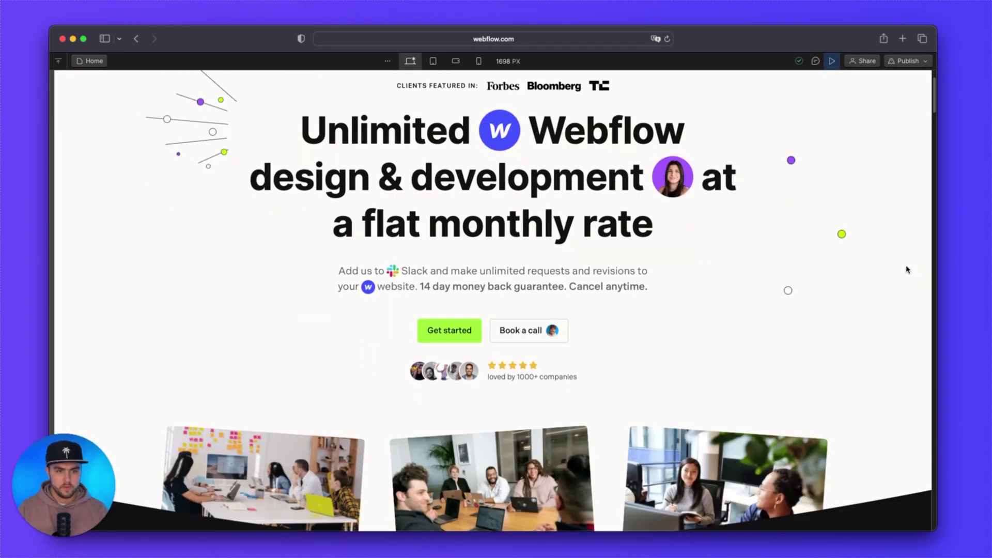
scroll(908, 270, "up", 3)
left_click(832, 62)
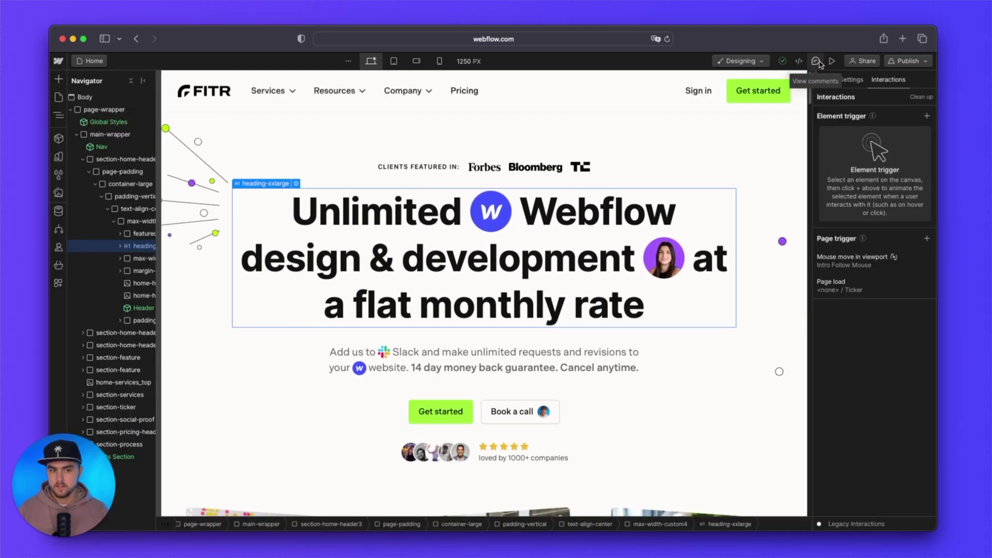
View the Home page's comments and the site's sharing options, closing both without changes.
left_click(818, 62)
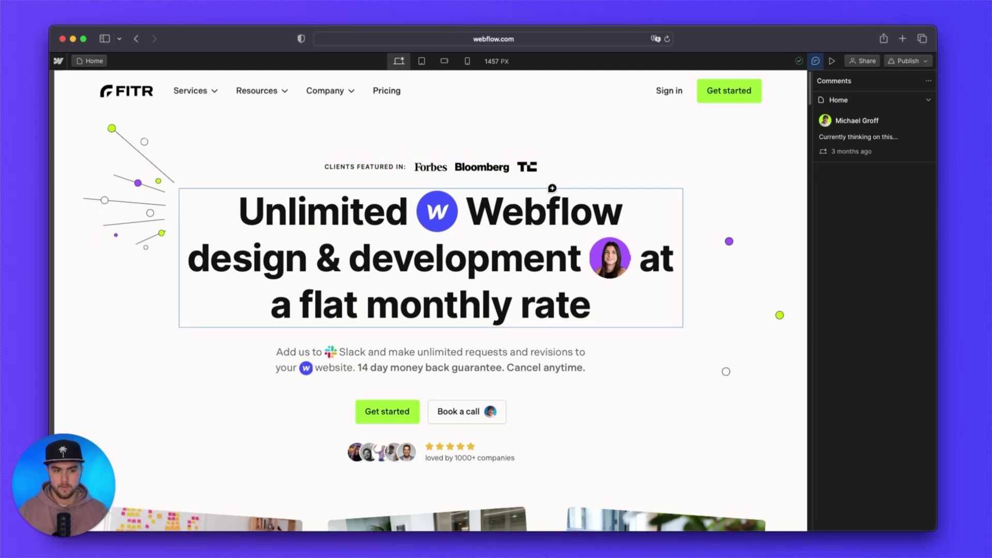
left_click(814, 63)
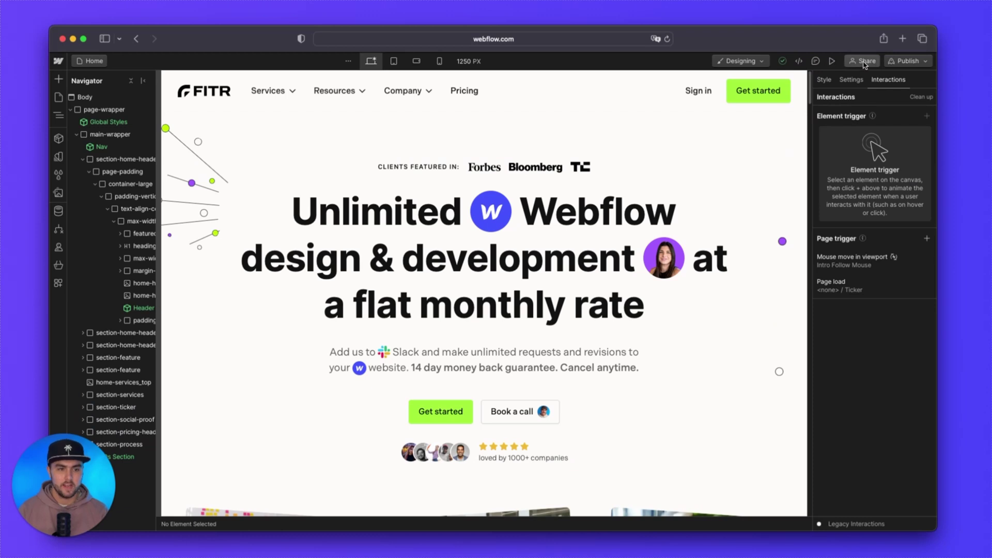
left_click(864, 64)
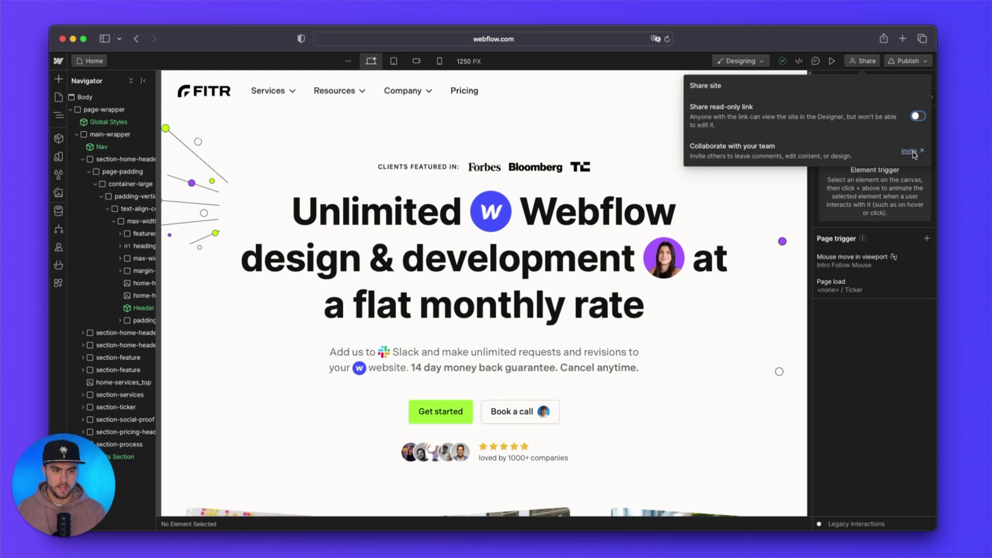
left_click(878, 61)
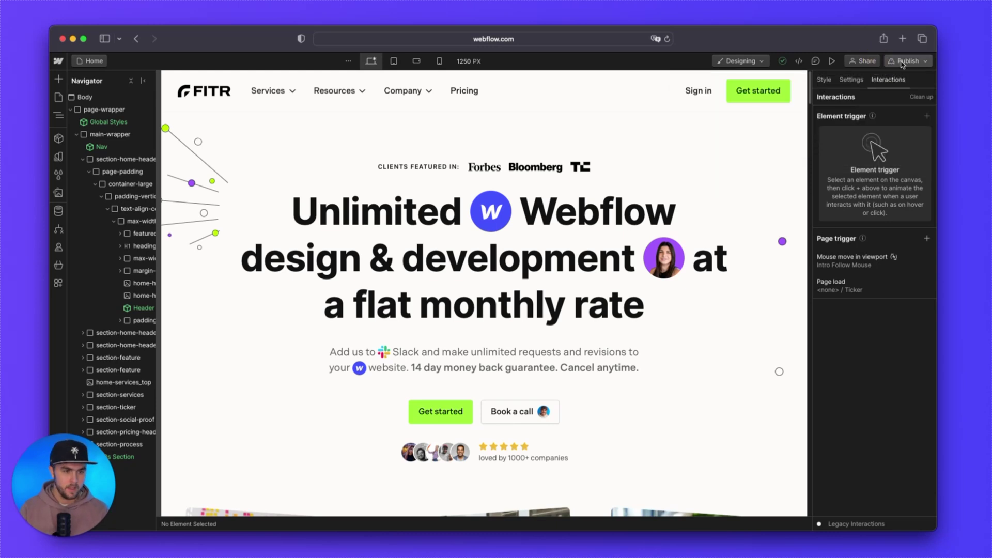
View the staging and production publish destinations, and close them without publishing.
left_click(904, 62)
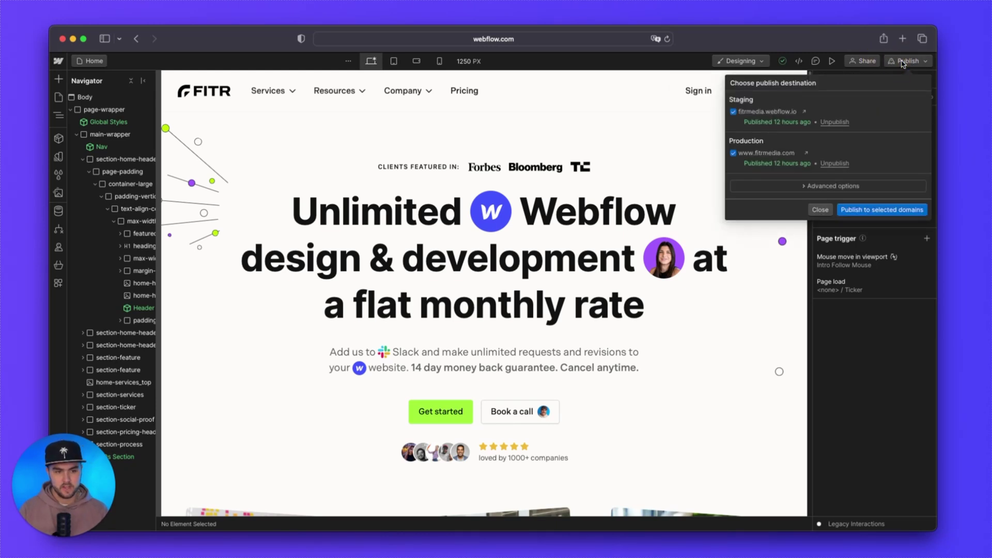
left_click(904, 63)
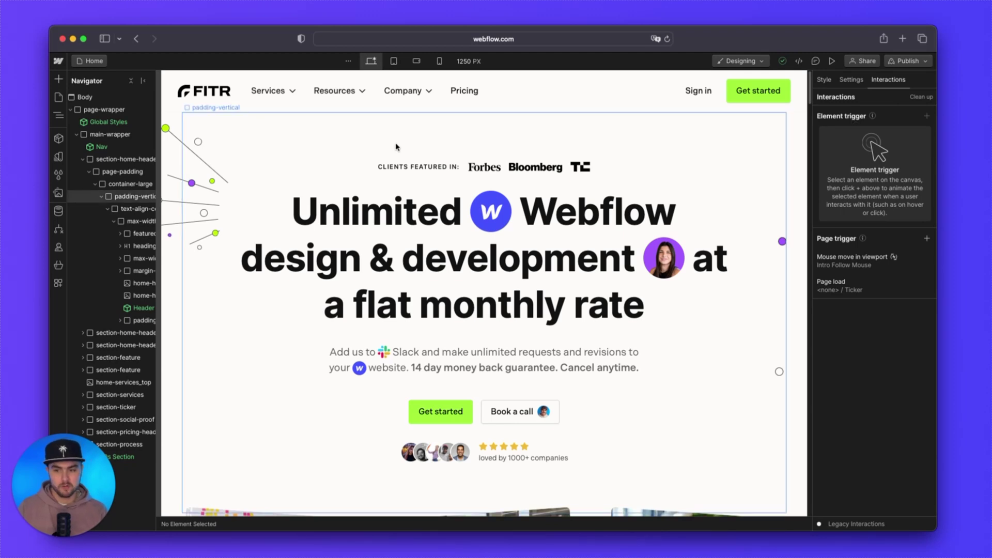
left_click(25, 248)
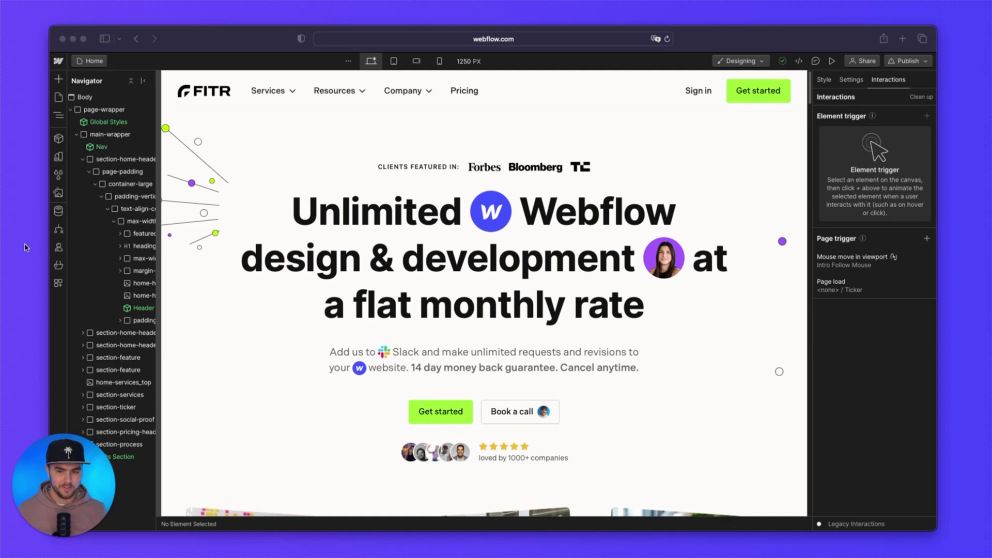
Insert an image element directly below the hero heading using the quick find search.
left_click(577, 314)
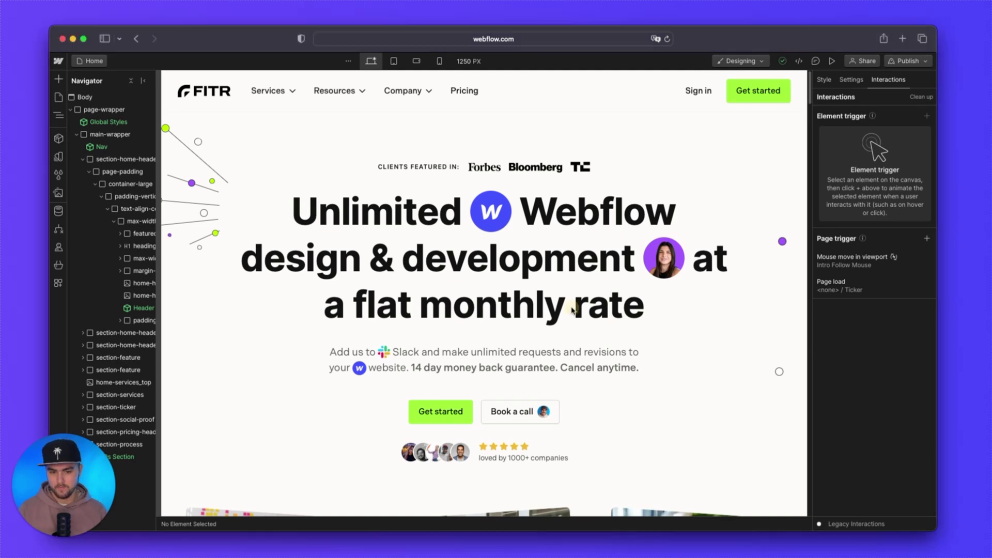
left_click(522, 295)
key("super+k")
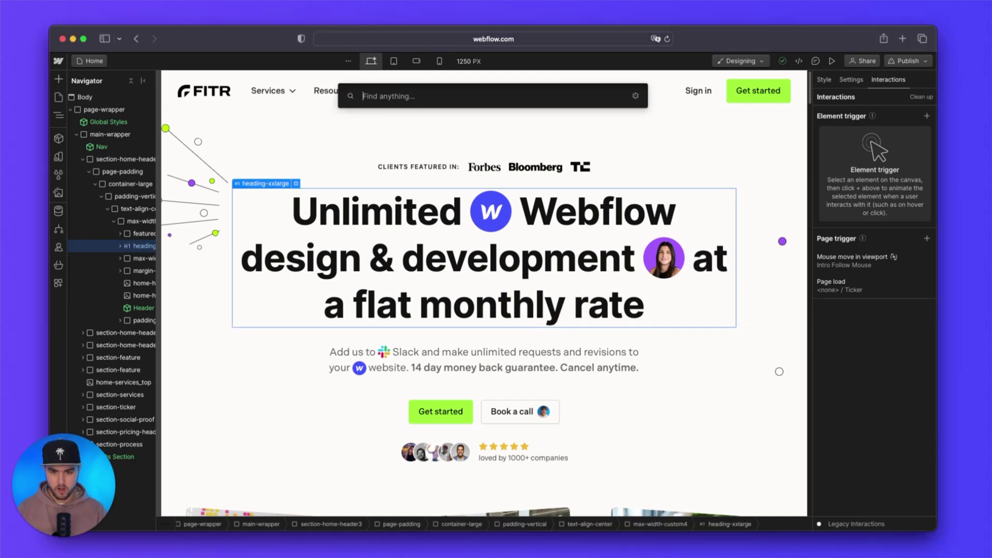
type("im")
key("Return")
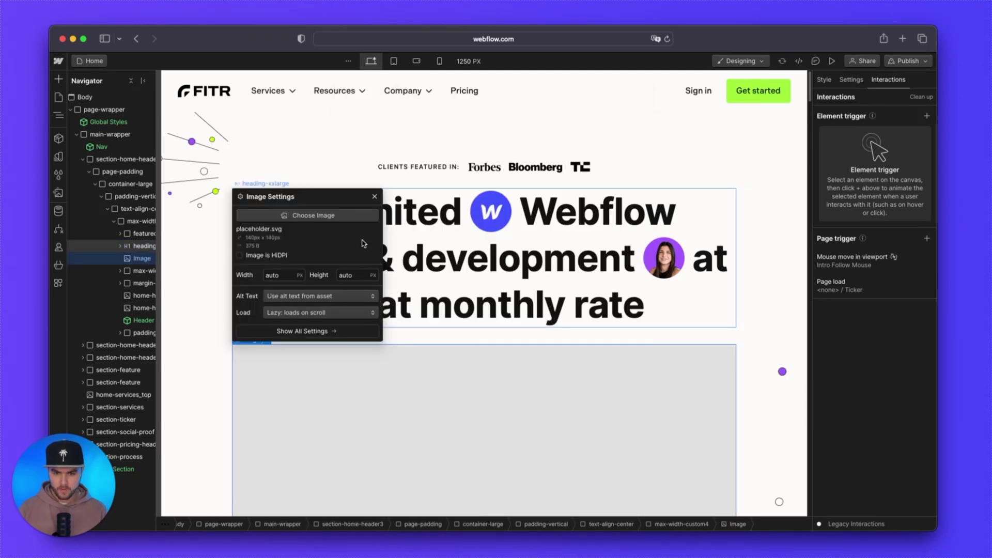
Try the fist-bump GIF asset as the new image, and replace it with the pink SmartProp website mockup.
left_click(348, 213)
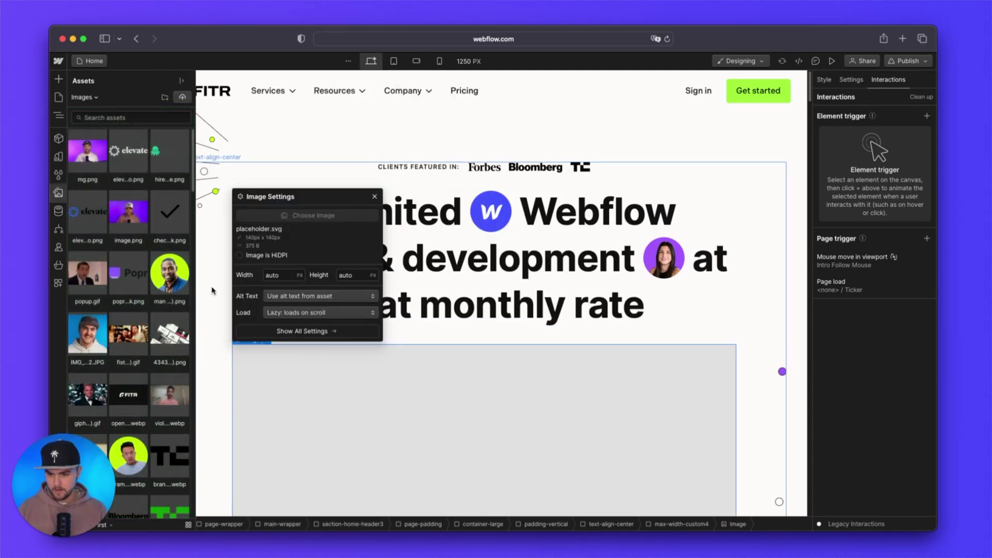
left_click(127, 342)
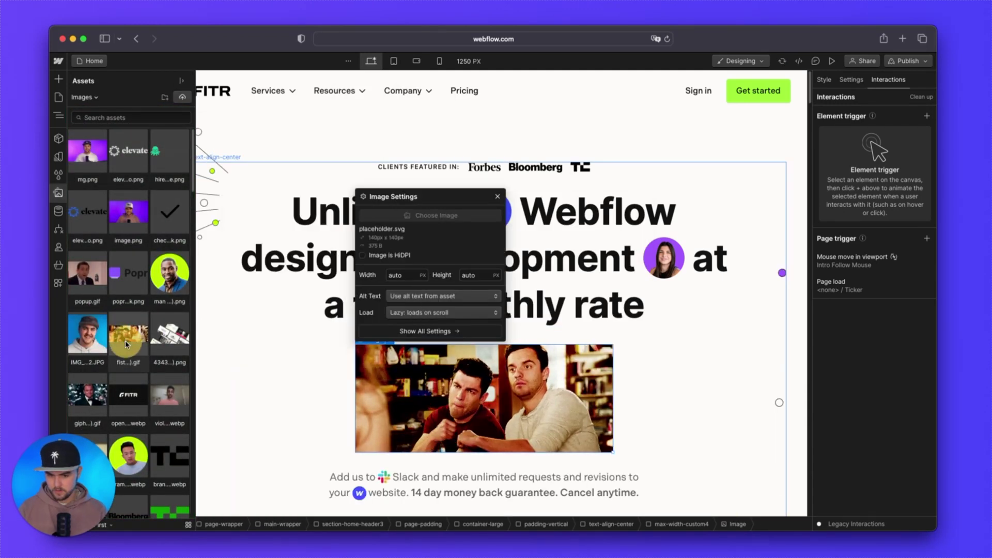
left_click(414, 215)
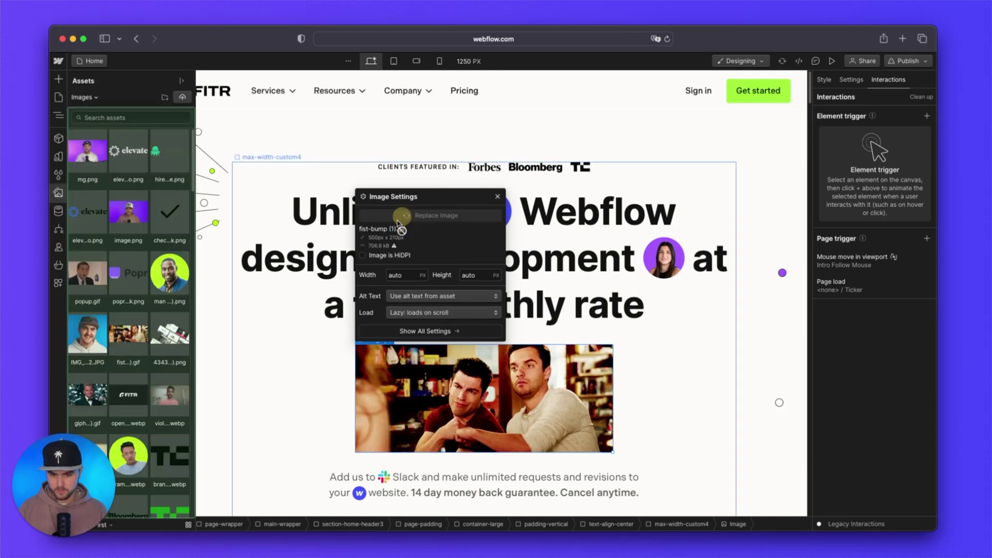
left_click(170, 253)
left_click(753, 270)
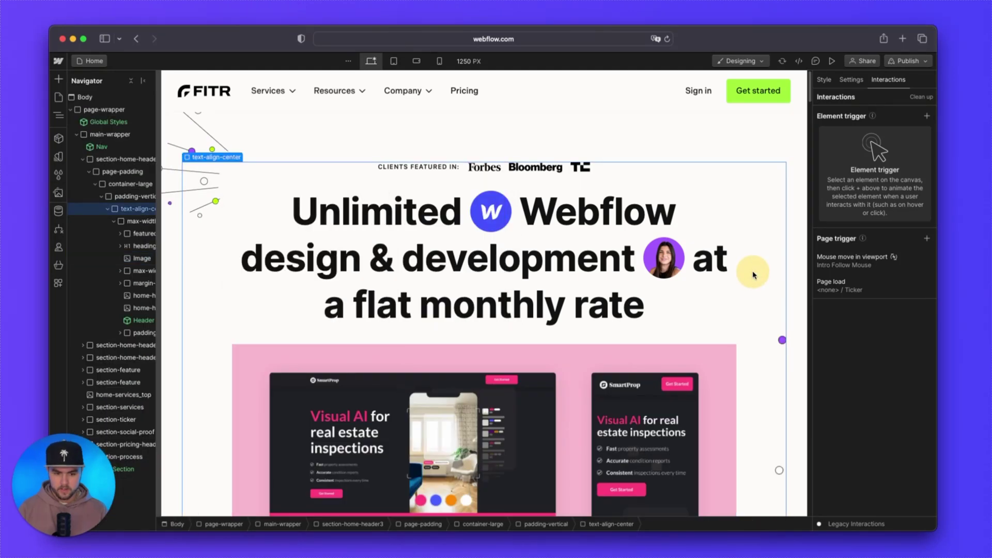
Select the SmartProp image and look through its layout, spacing and size styles.
scroll(753, 273, "down", 5)
left_click(651, 280)
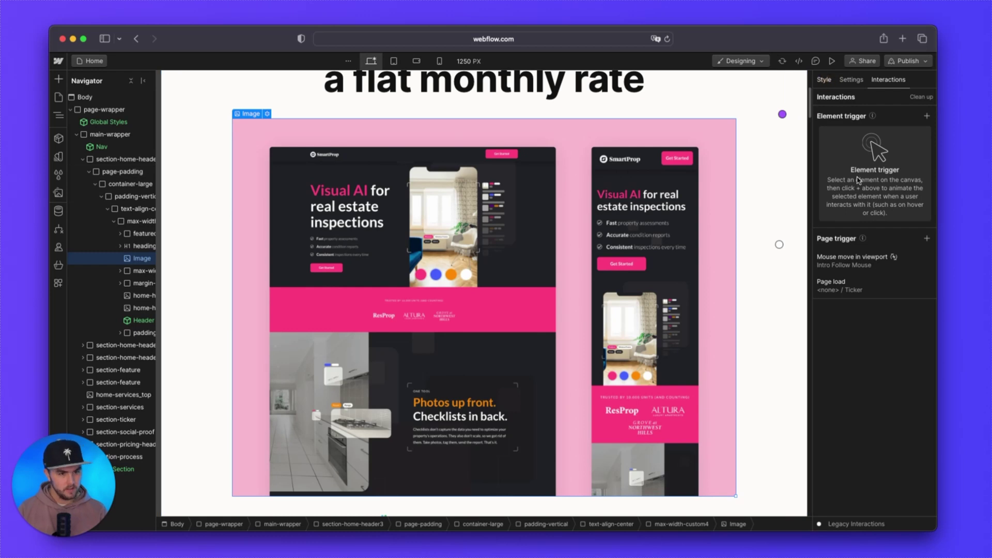
left_click(828, 82)
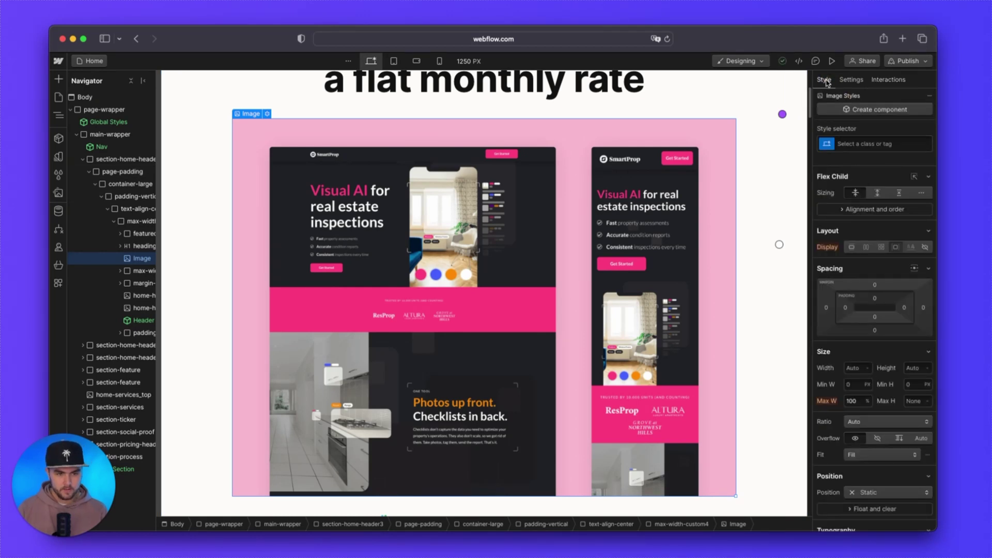
scroll(858, 196, "down", 1)
scroll(858, 195, "down", 4)
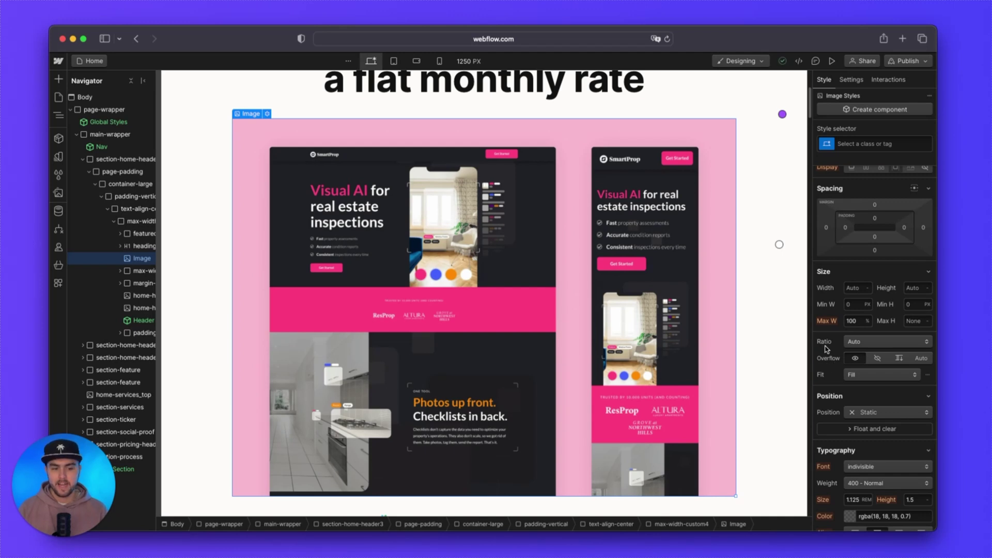
Try a custom aspect ratio of 3:2 on the SmartProp image.
left_click(858, 343)
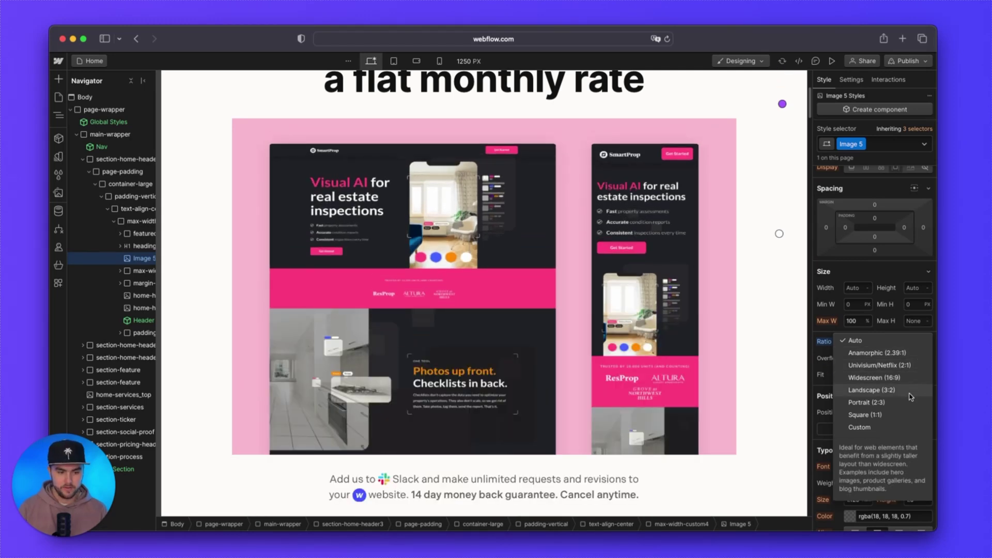
left_click(890, 431)
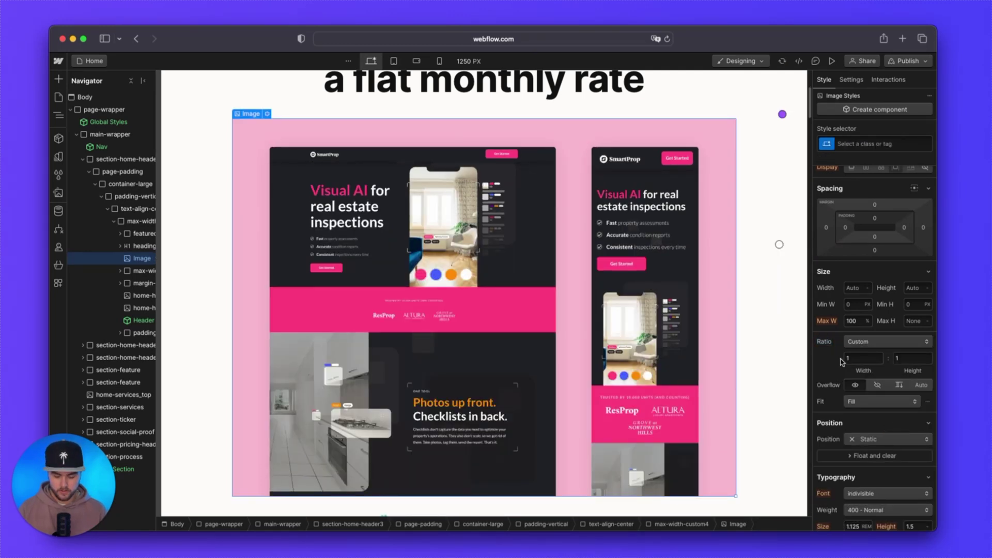
double_click(850, 359)
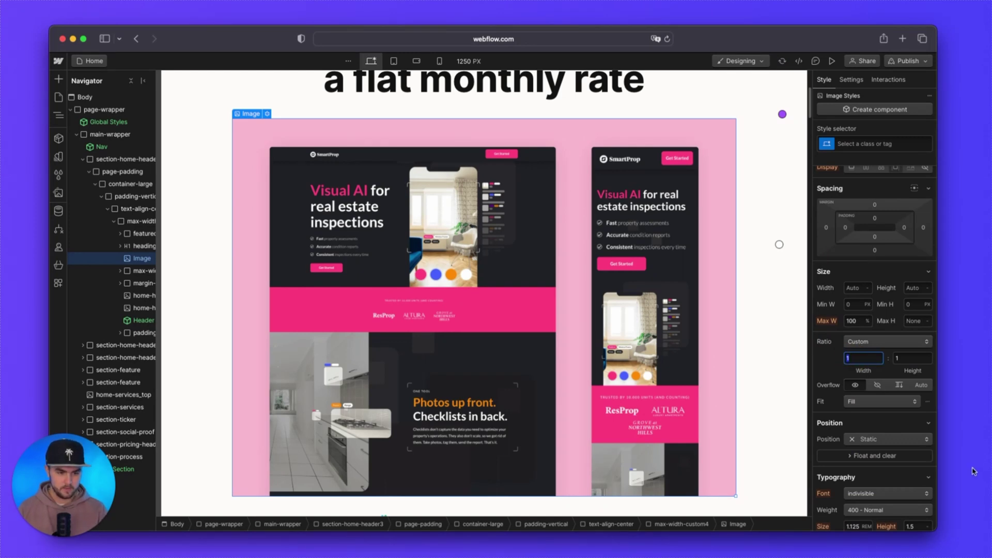
key("BackSpace")
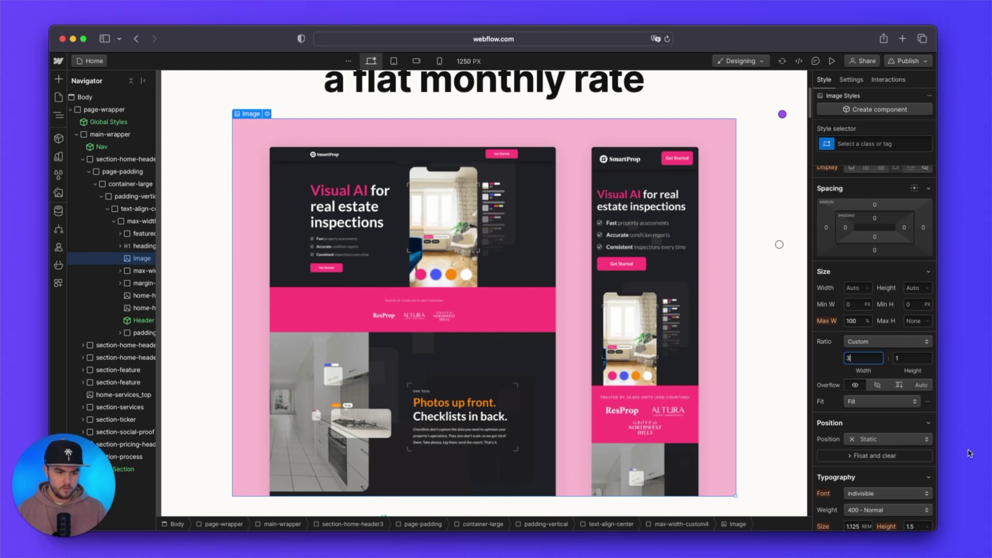
double_click(909, 359)
type("2")
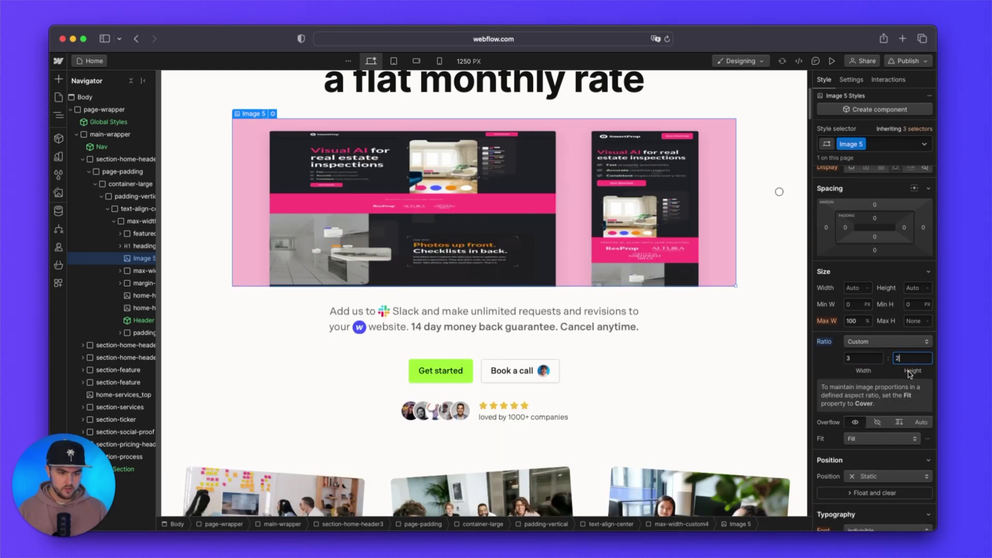
key("Return")
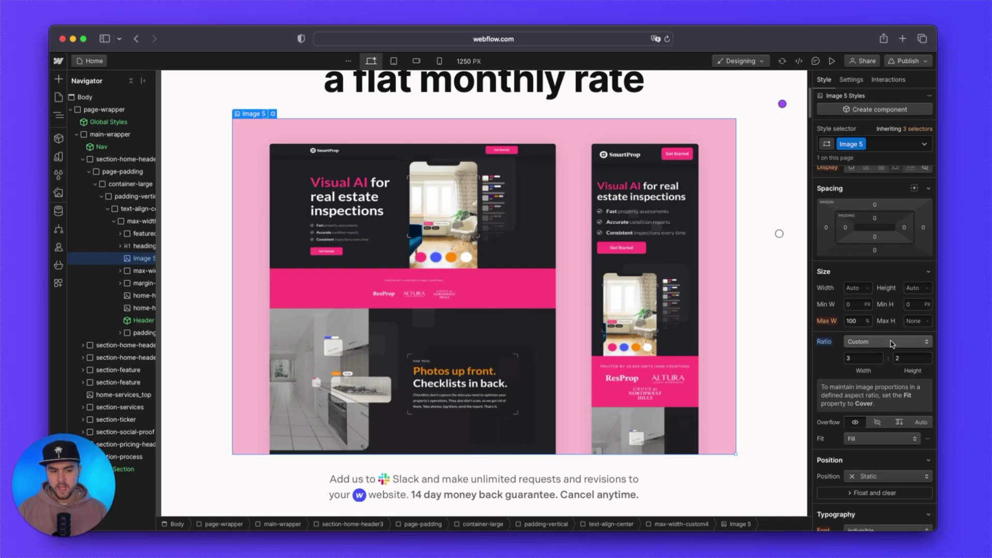
Set the SmartProp image's aspect ratio to Widescreen (16:9) and its fit to Cover.
left_click(889, 343)
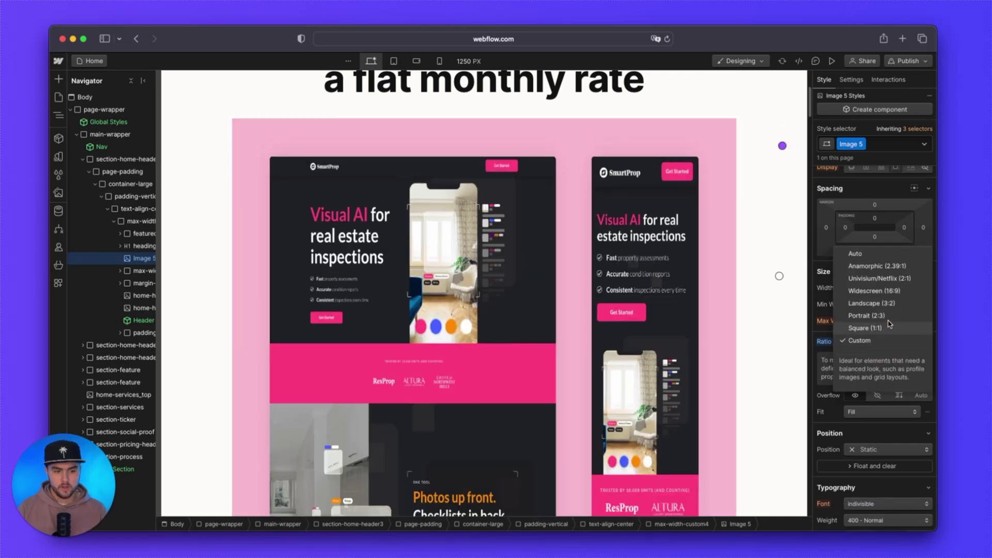
left_click(888, 291)
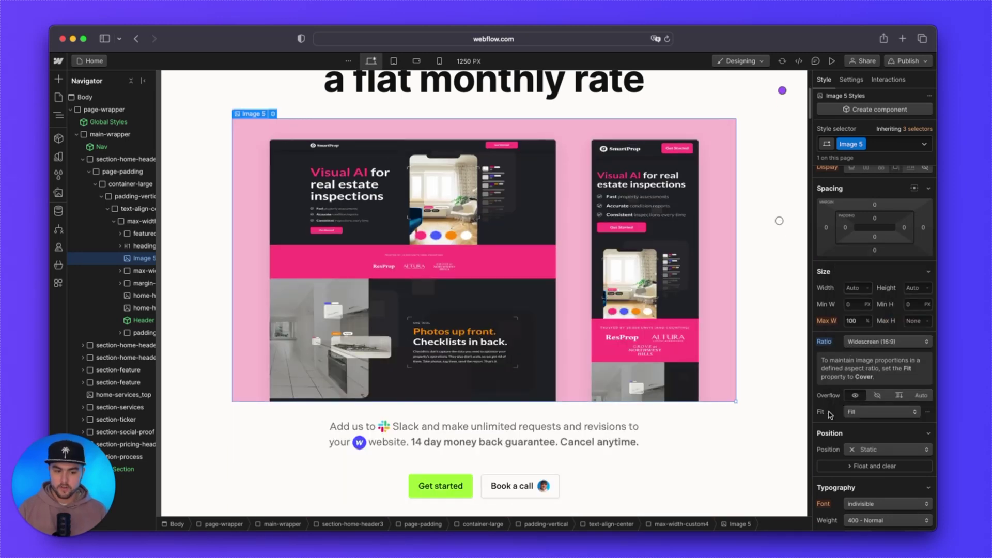
left_click(861, 414)
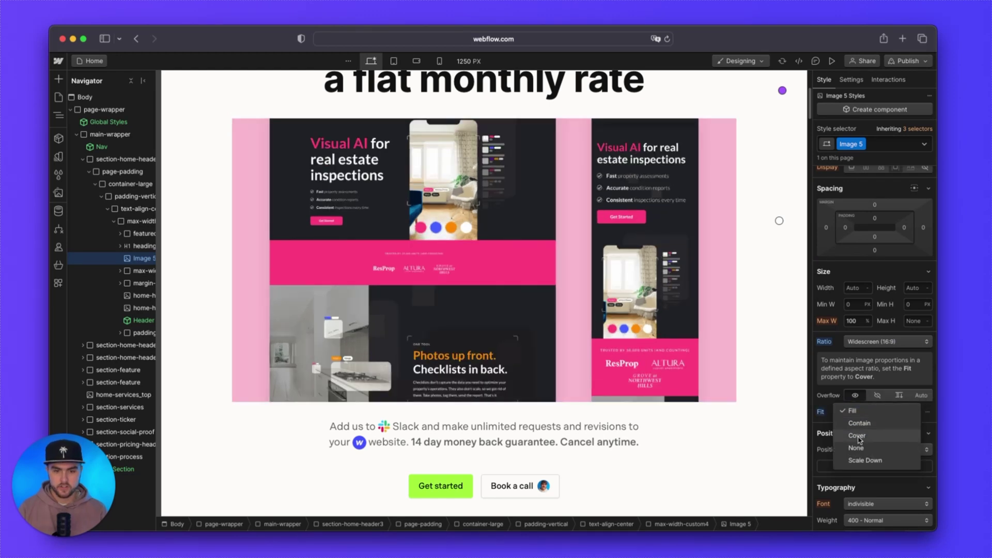
left_click(859, 438)
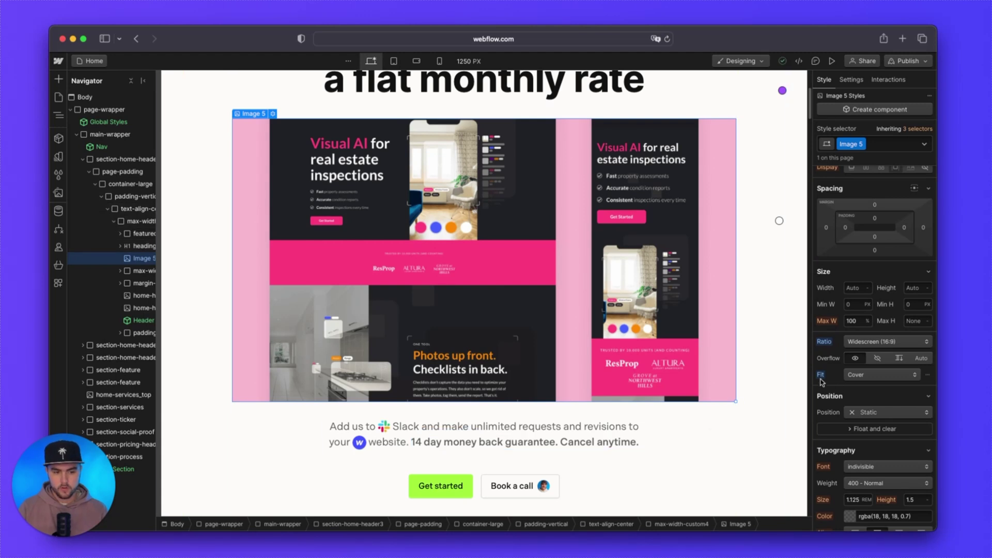
Set the SmartProp image's fit position to top centre, at 50% left and 0% top.
left_click(929, 376)
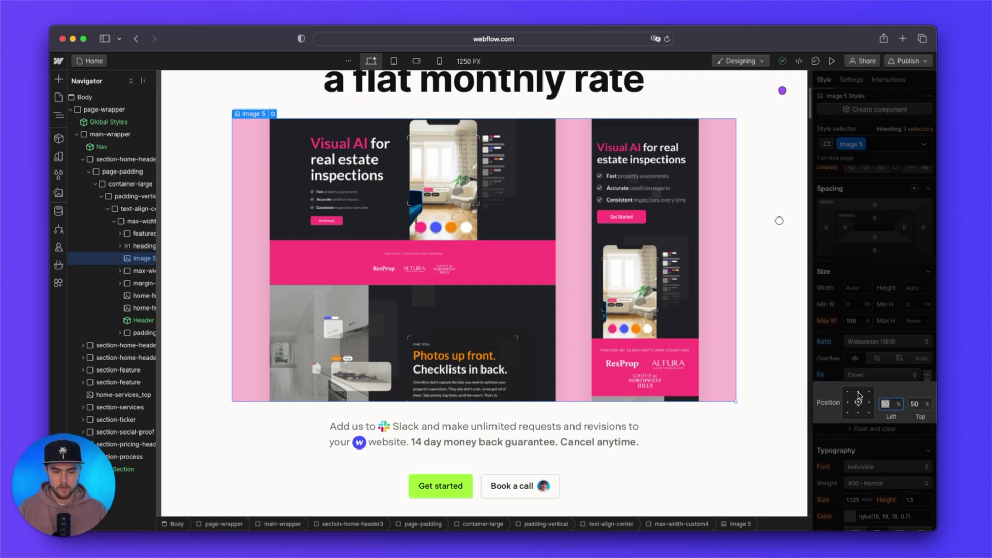
left_click(859, 392)
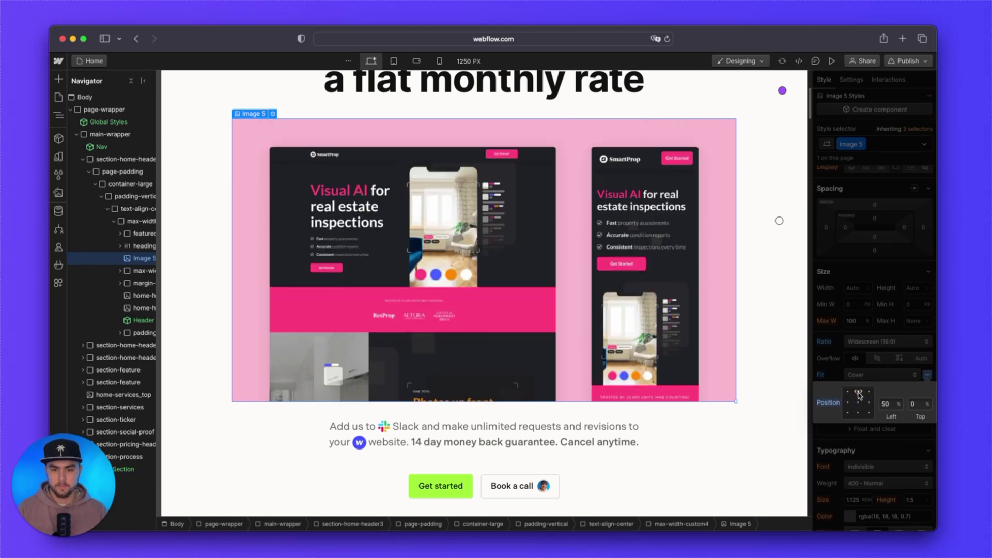
left_click(790, 363)
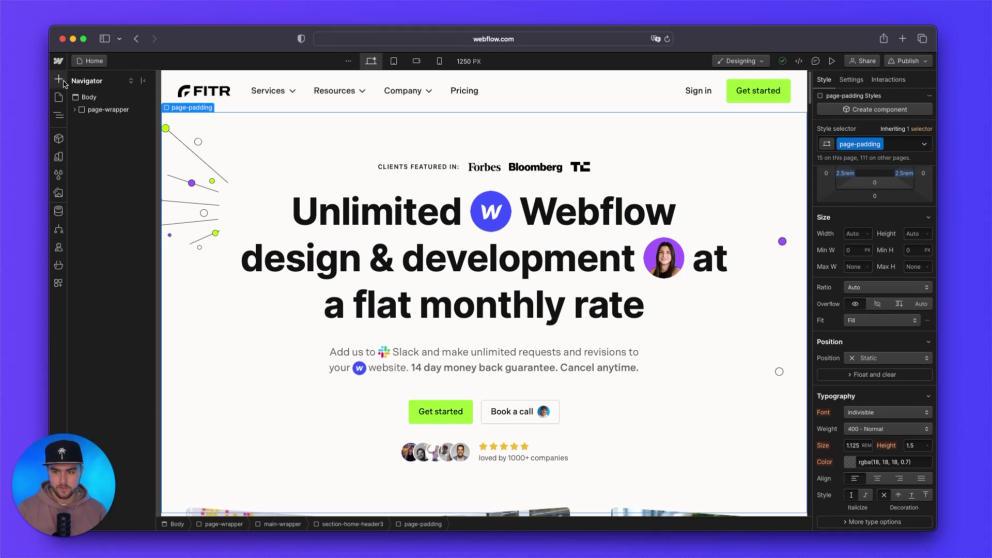
Add a new font family variable to the site's variables.
left_click(58, 161)
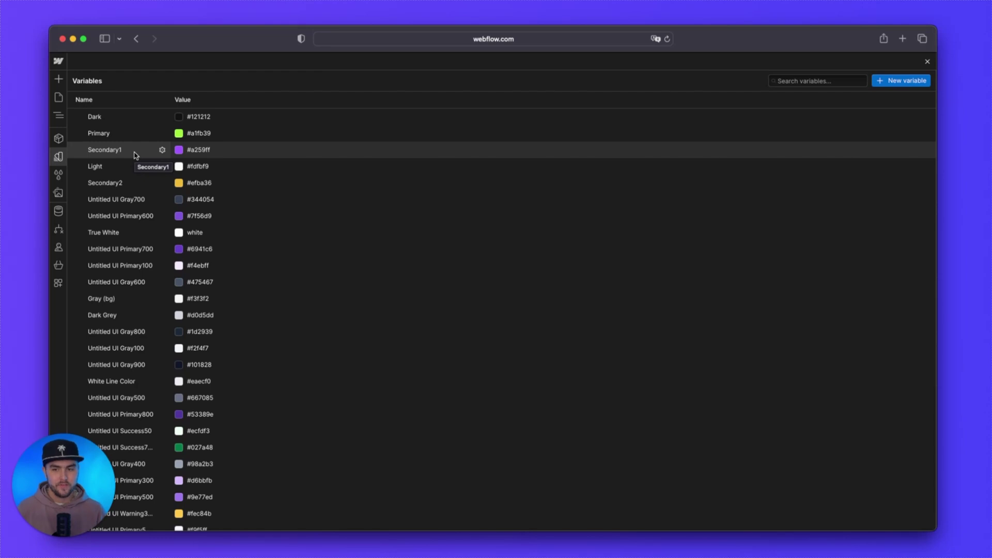
left_click(894, 85)
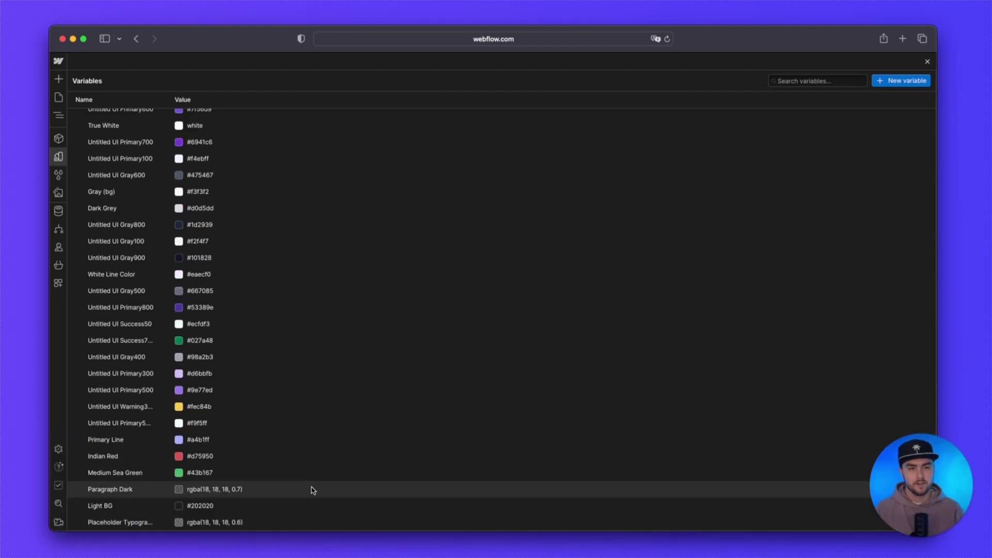
left_click(899, 84)
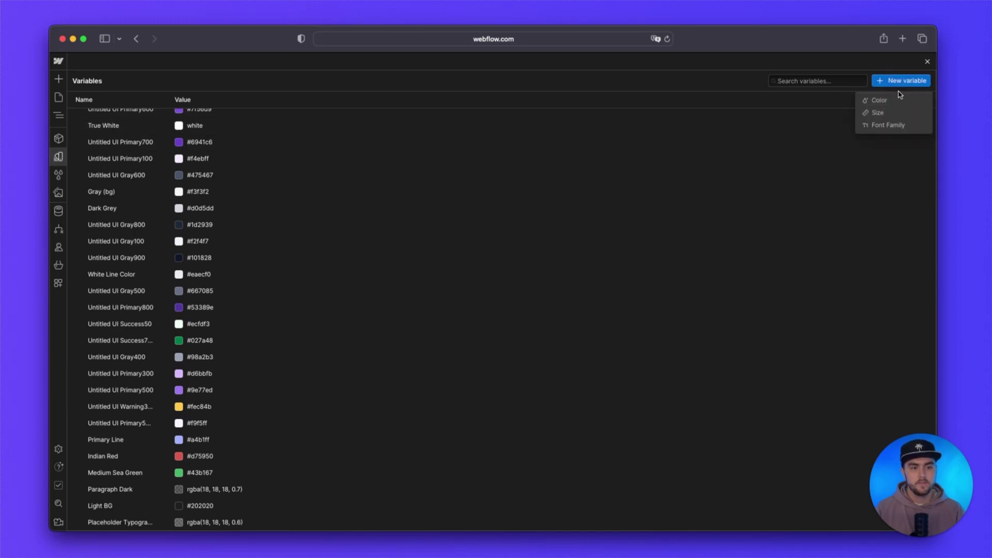
left_click(890, 126)
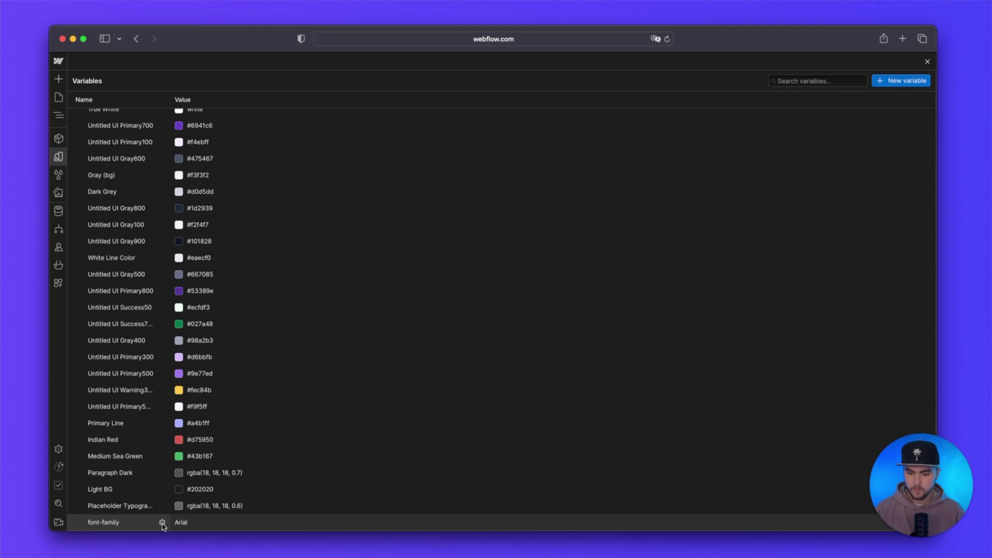
Rename the new font variable as Second Font, set its font to Impact, and return to the page.
left_click(163, 523)
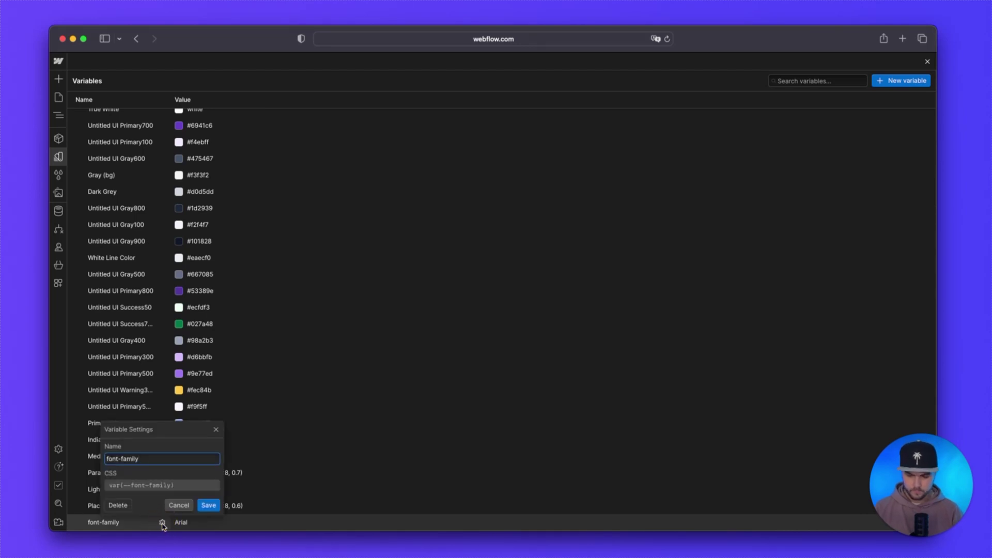
key("super+a")
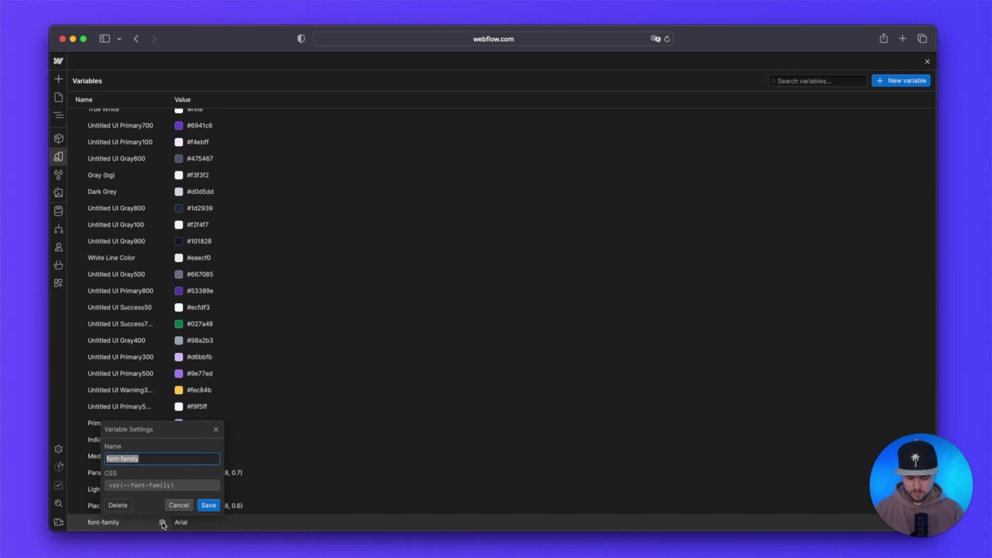
type("Second")
type("Font")
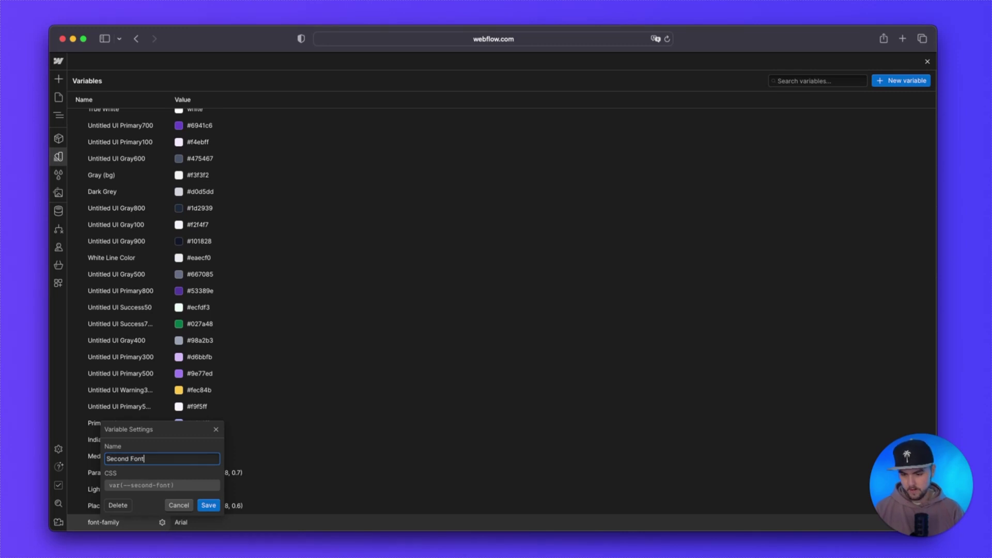
left_click(201, 505)
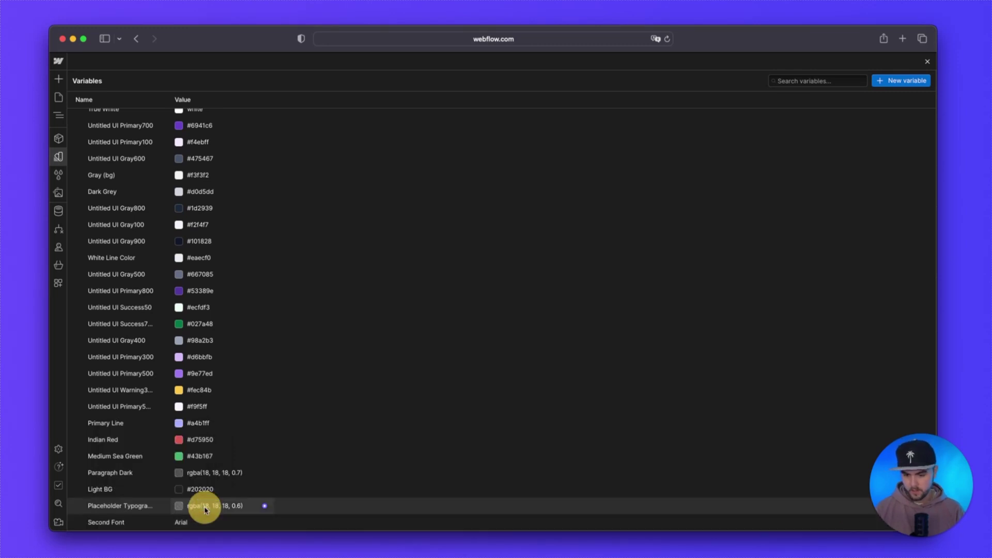
left_click(193, 522)
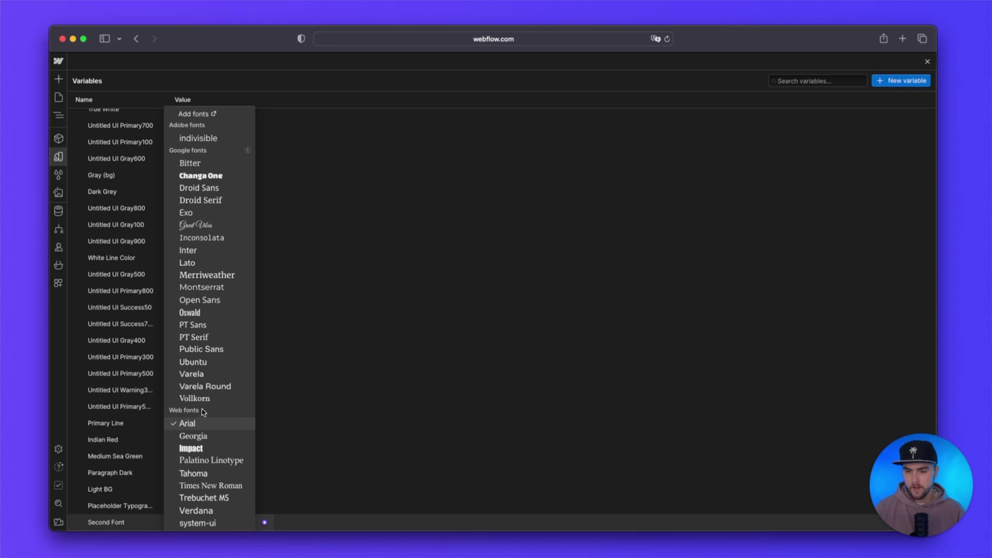
left_click(212, 448)
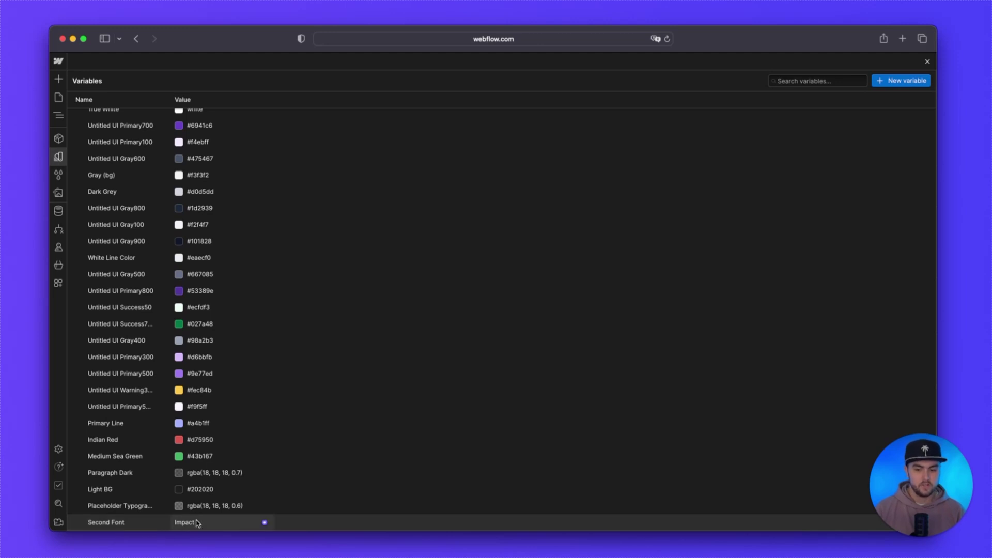
left_click(928, 63)
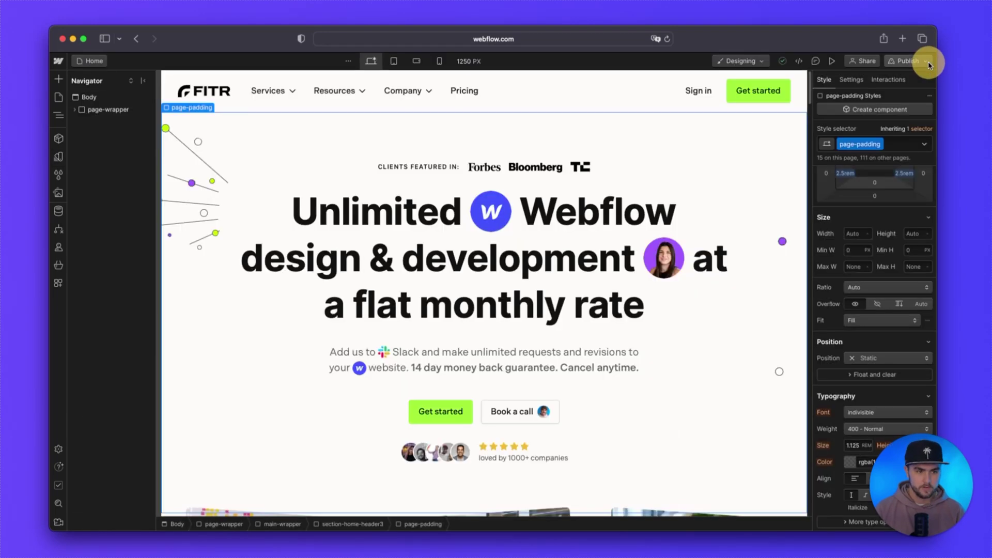
Assign the Second Font variable to the font of the hero heading (heading-xxlarge).
left_click(592, 238)
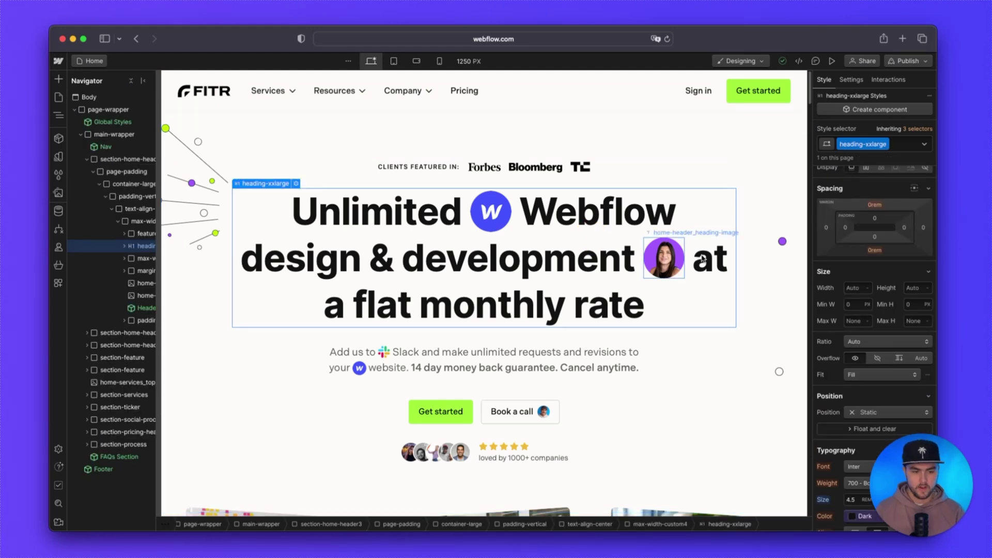
left_click_drag(920, 486, 96, 487)
left_click(892, 394)
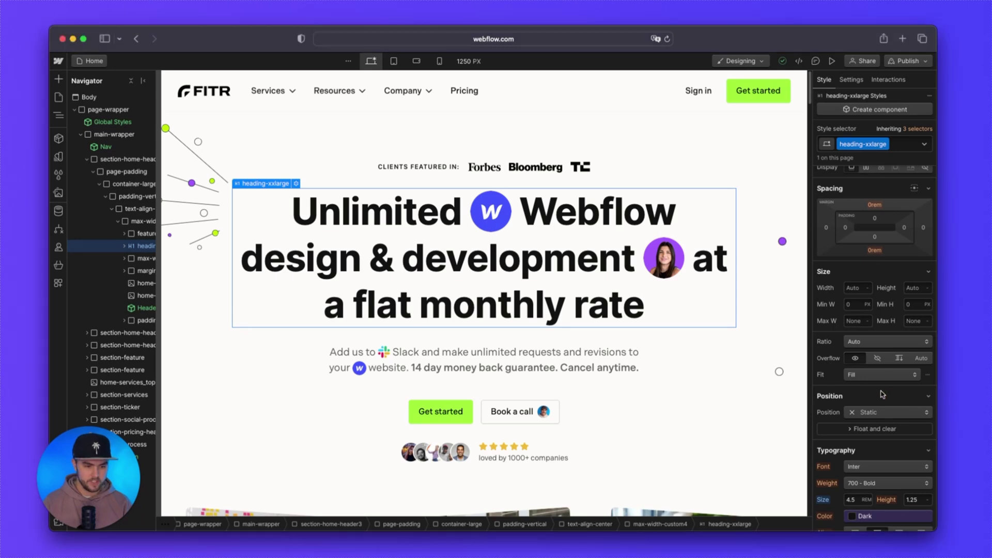
scroll(885, 391, "down", 4)
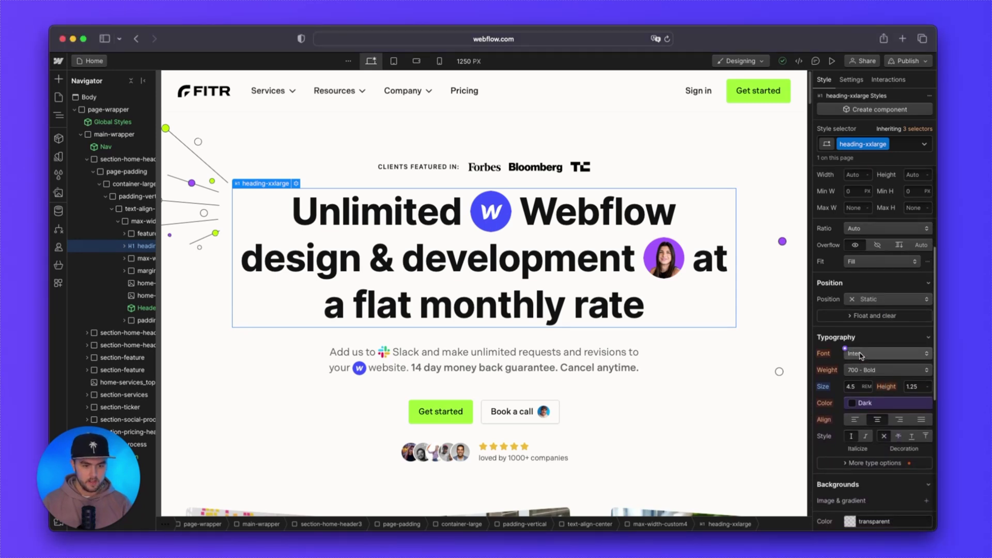
left_click(872, 356)
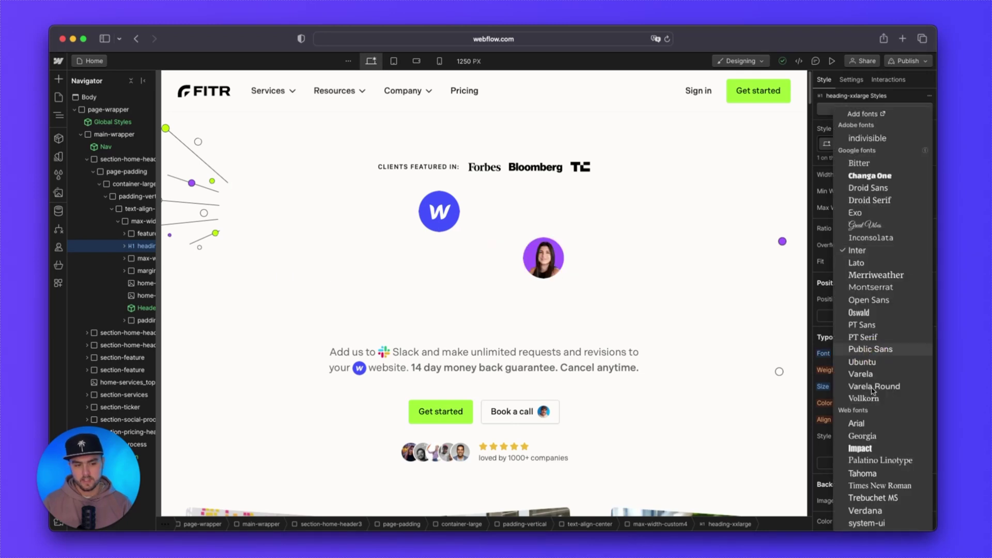
left_click(827, 308)
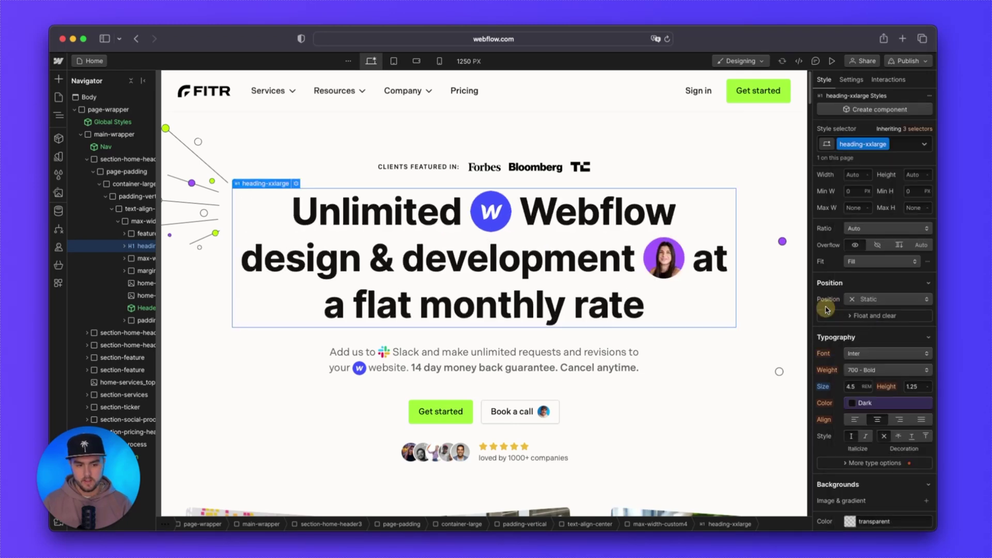
left_click(845, 350)
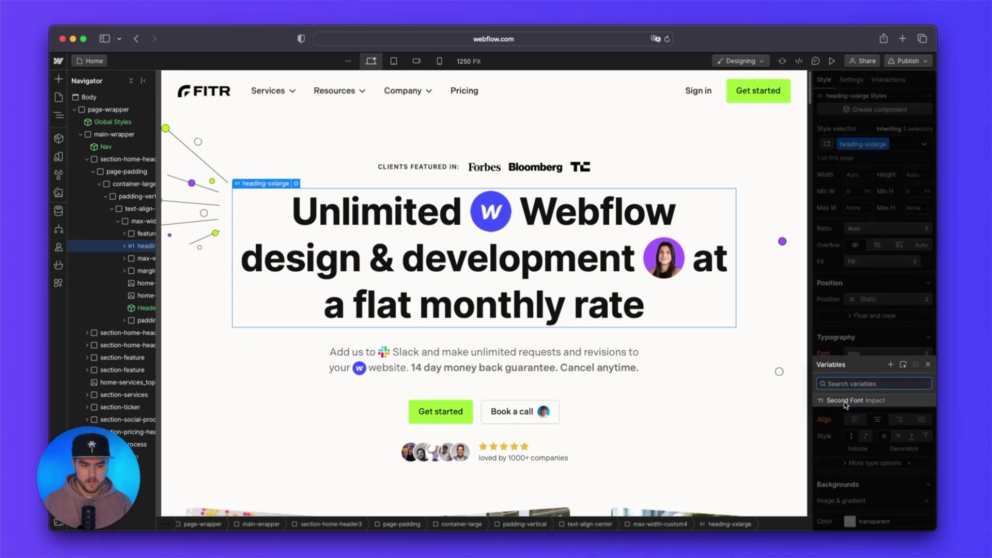
left_click(883, 401)
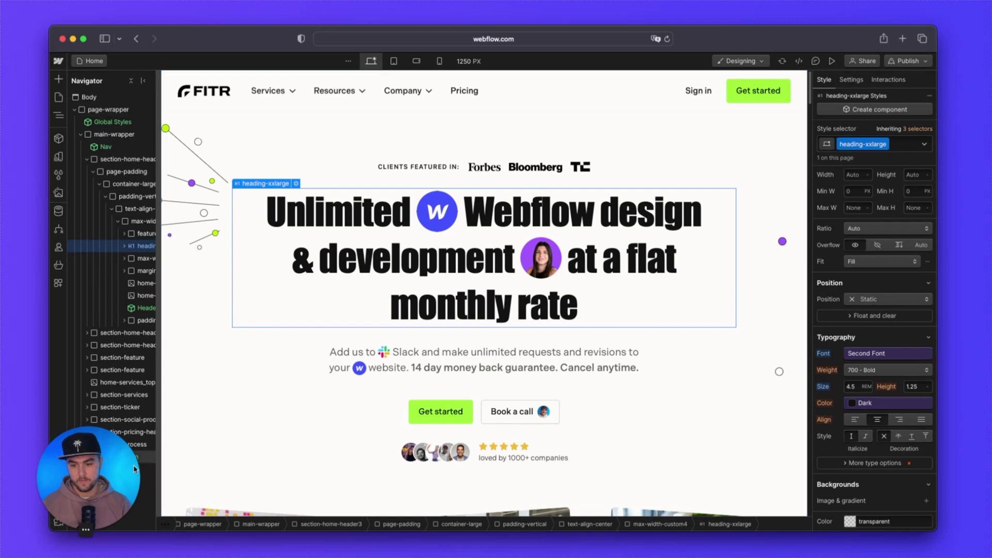
Change the Second Font variable to Times New Roman and return to the page.
left_click_drag(123, 478, 959, 481)
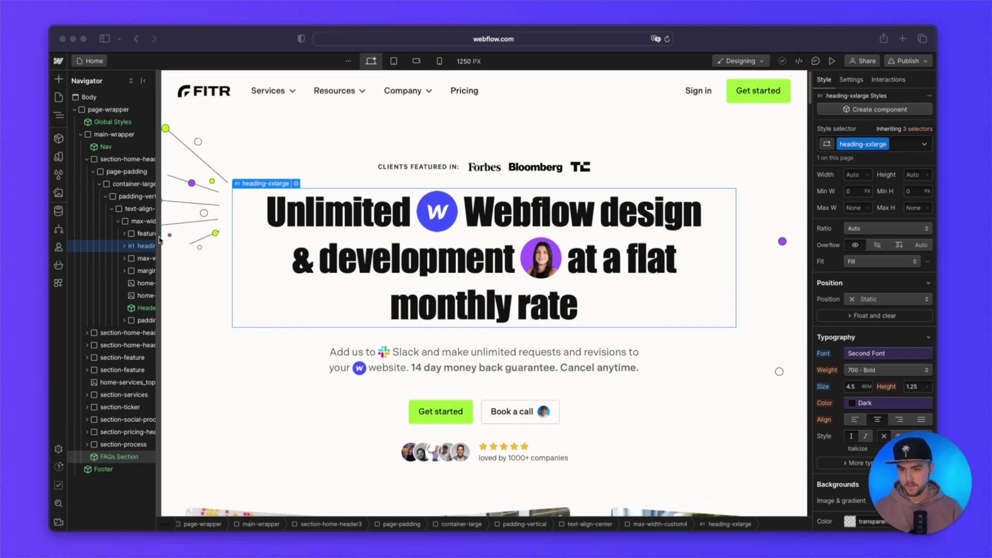
left_click(60, 158)
scroll(282, 333, "down", 5)
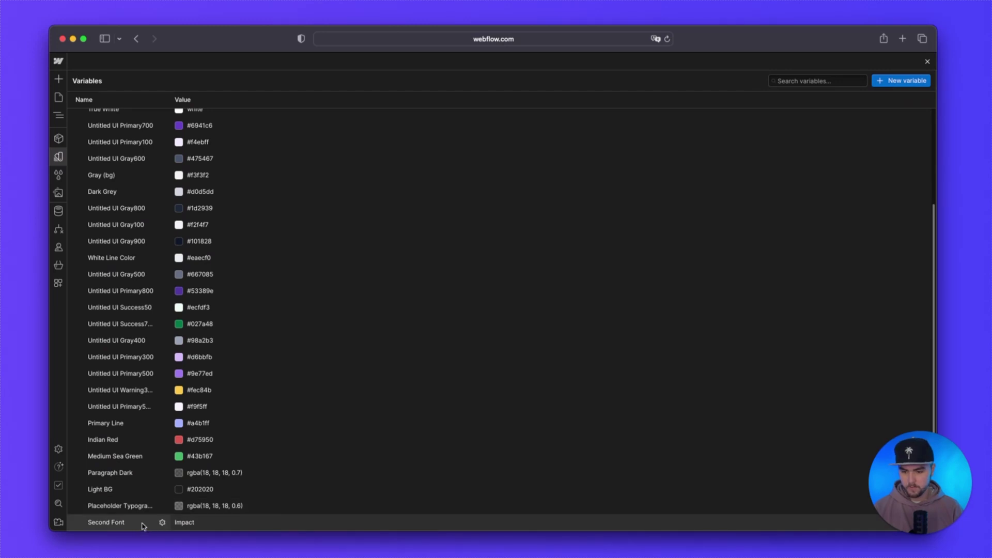
left_click(203, 527)
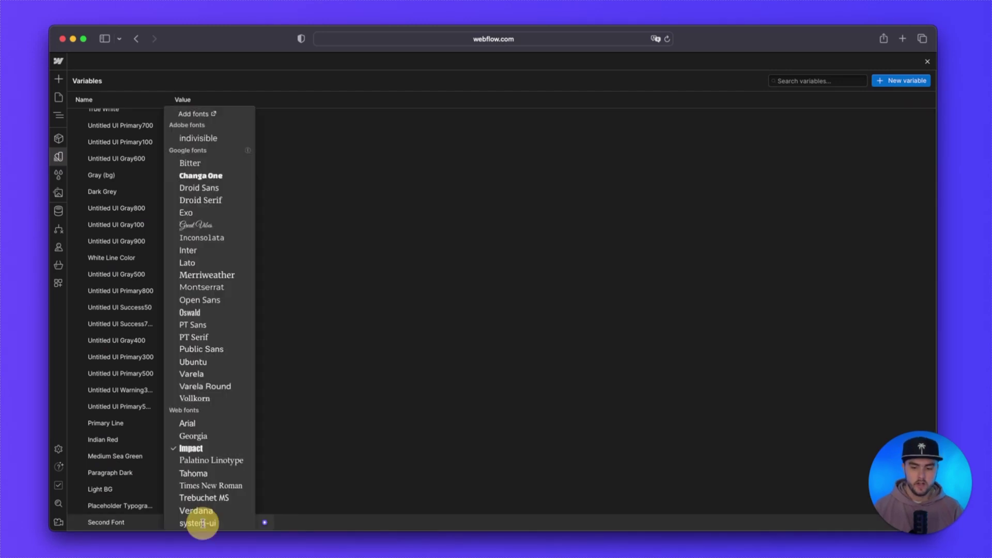
left_click(222, 486)
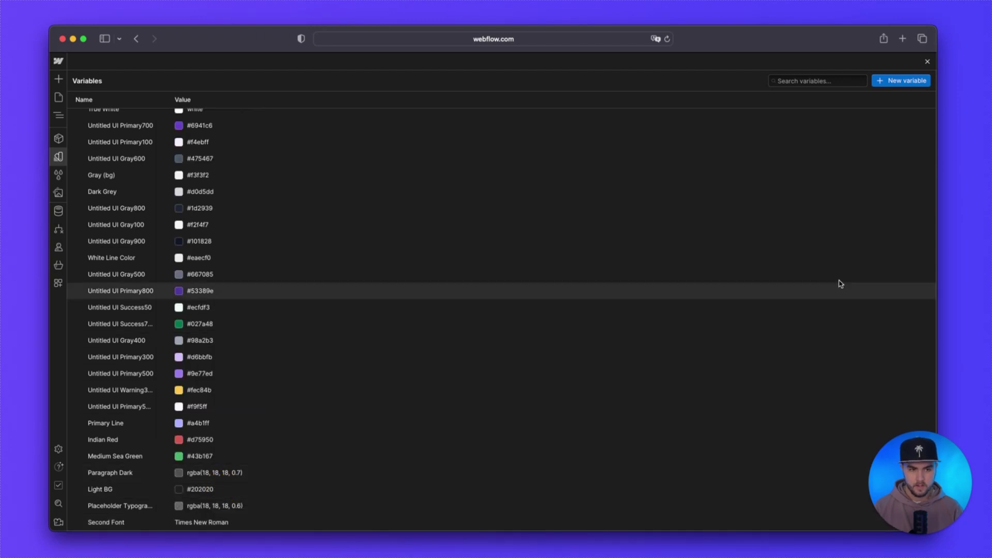
left_click(928, 62)
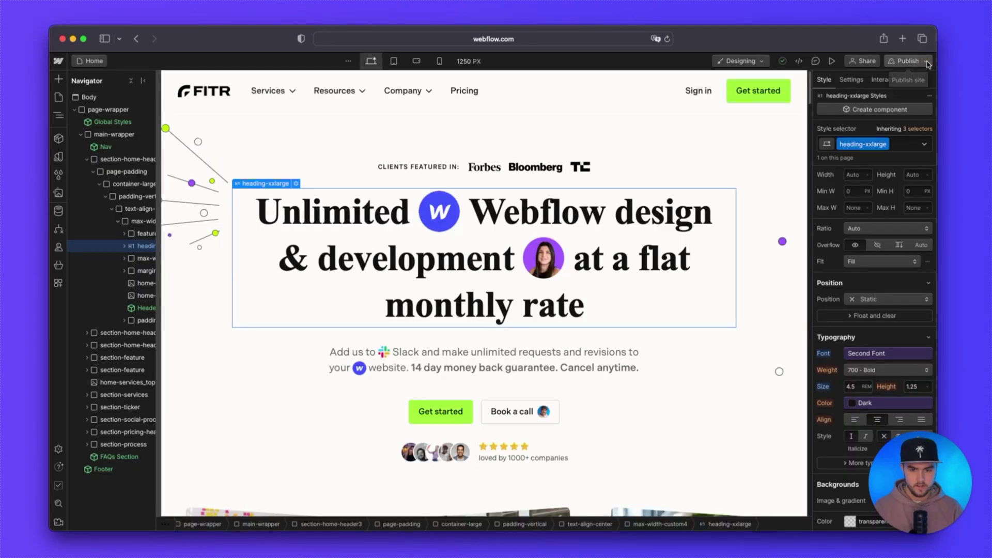
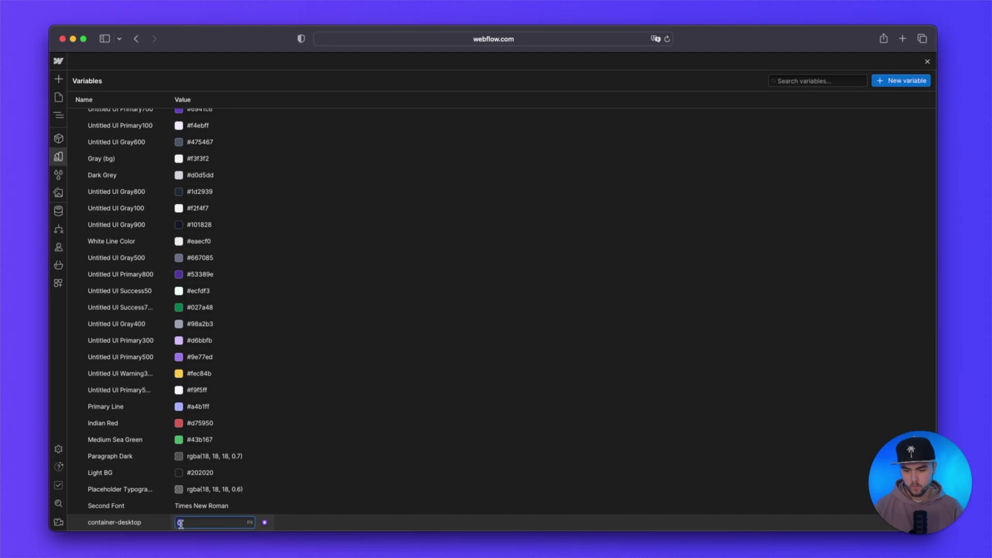
Set the container-desktop size variable to 60rem and return to the page.
left_click(180, 524)
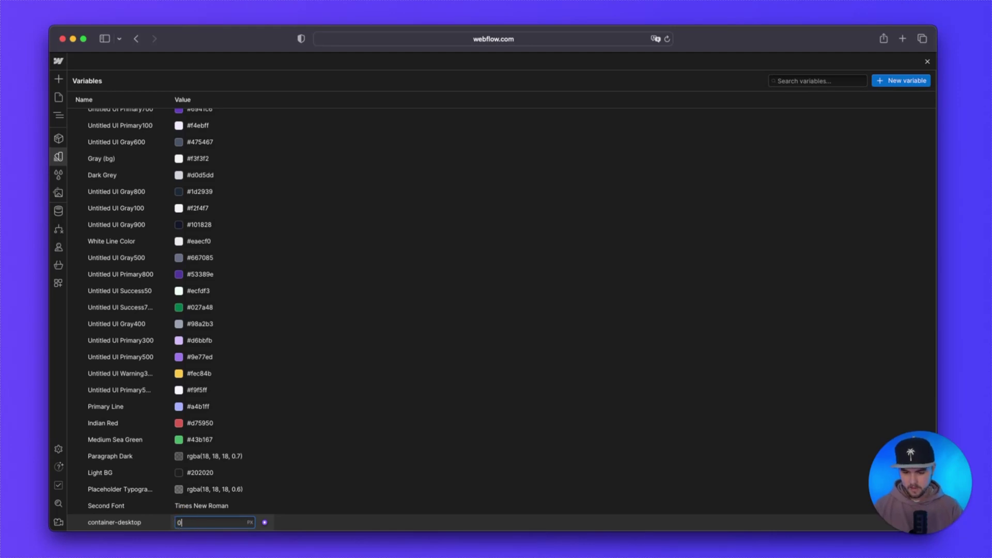
type("60rem")
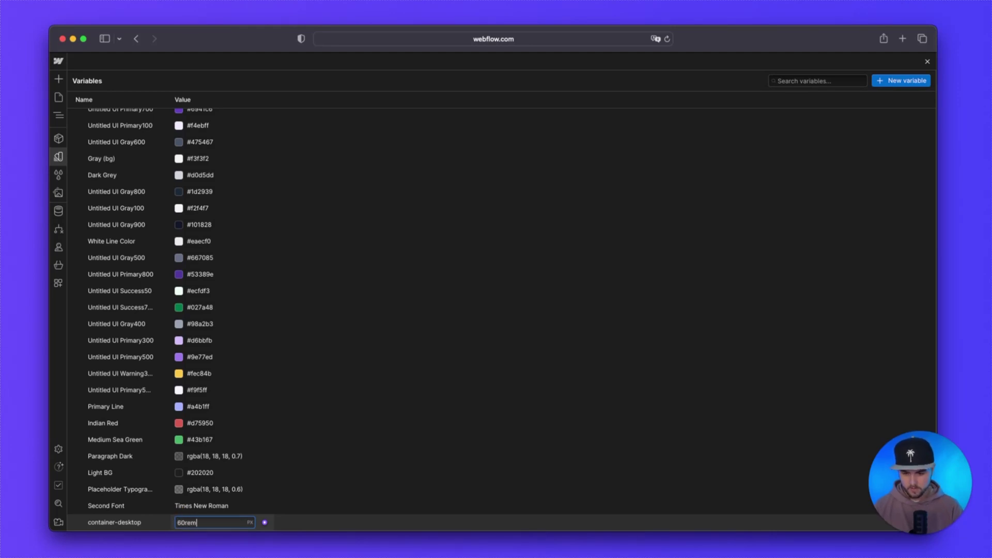
key("Return")
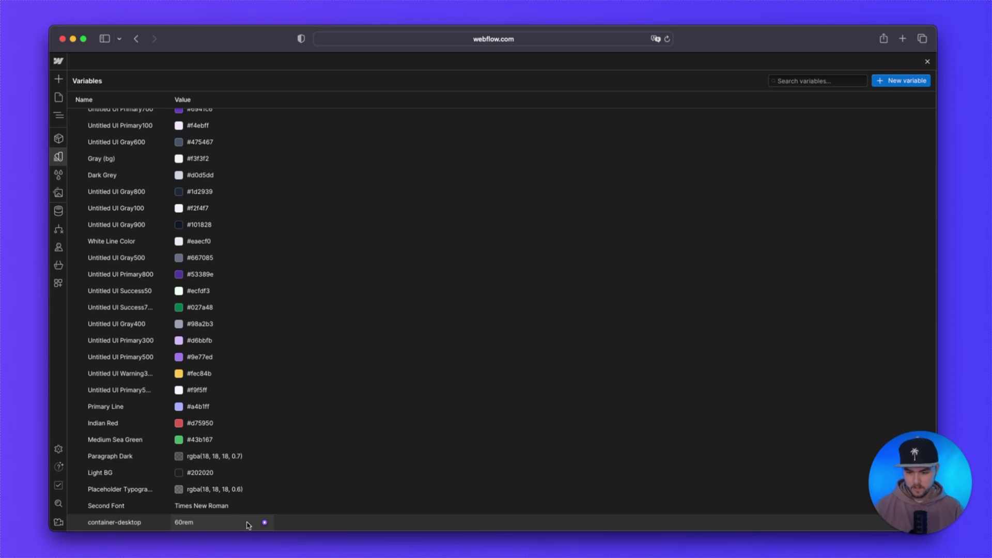
left_click(926, 61)
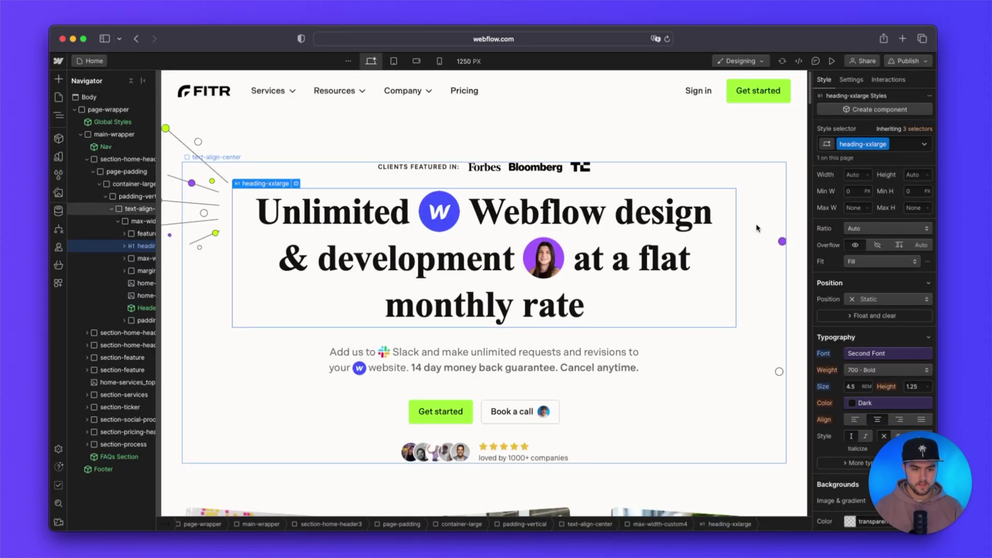
Try using the container-desktop variable as the hero heading's (heading-xxlarge) font size, and undo it.
left_click_drag(942, 460, 92, 465)
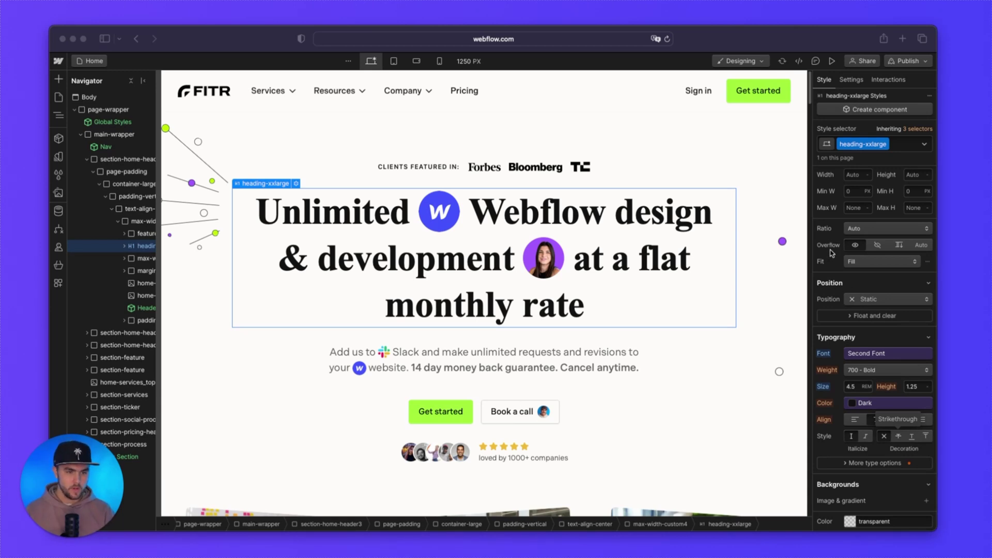
scroll(832, 253, "up", 4)
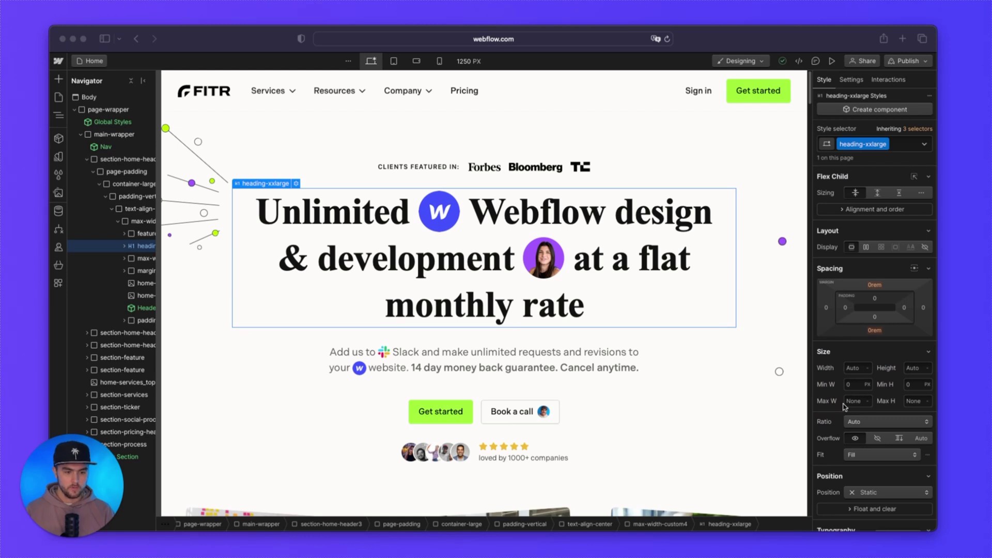
scroll(843, 406, "down", 2)
scroll(856, 453, "down", 1)
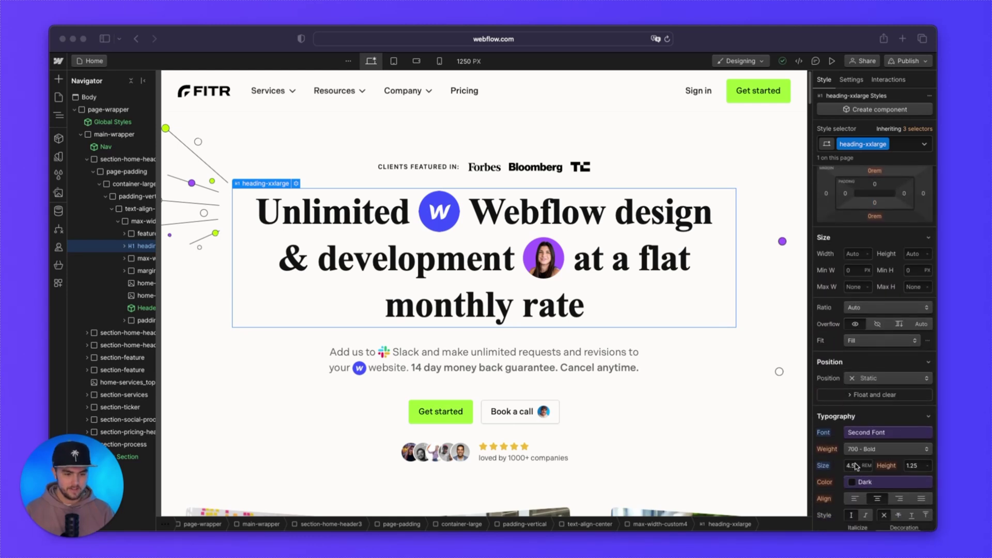
left_click(849, 465)
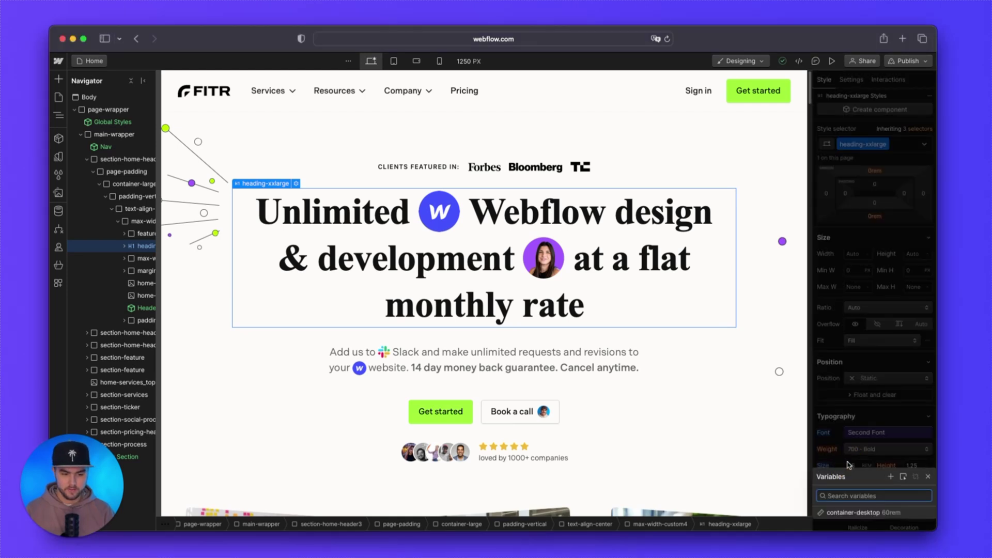
left_click(858, 512)
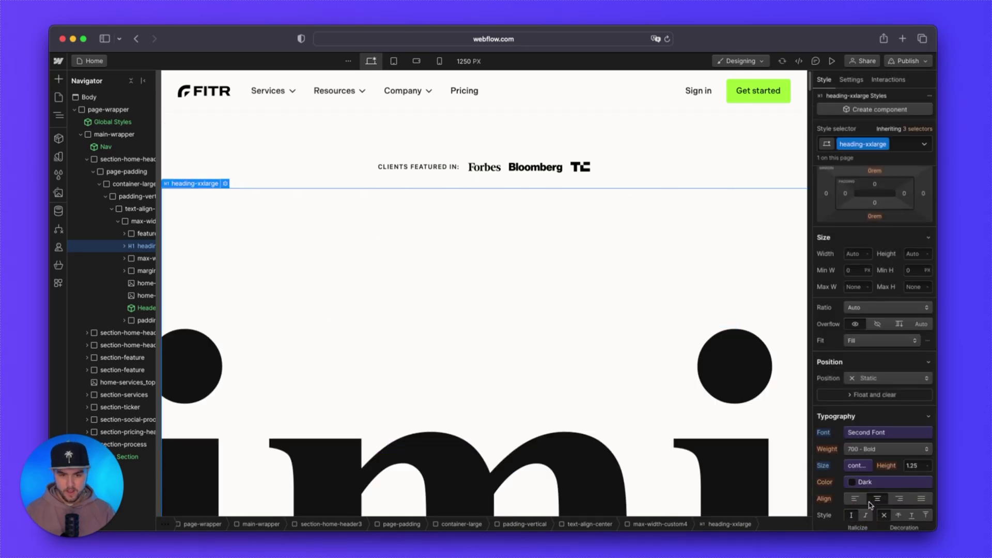
key("super+z")
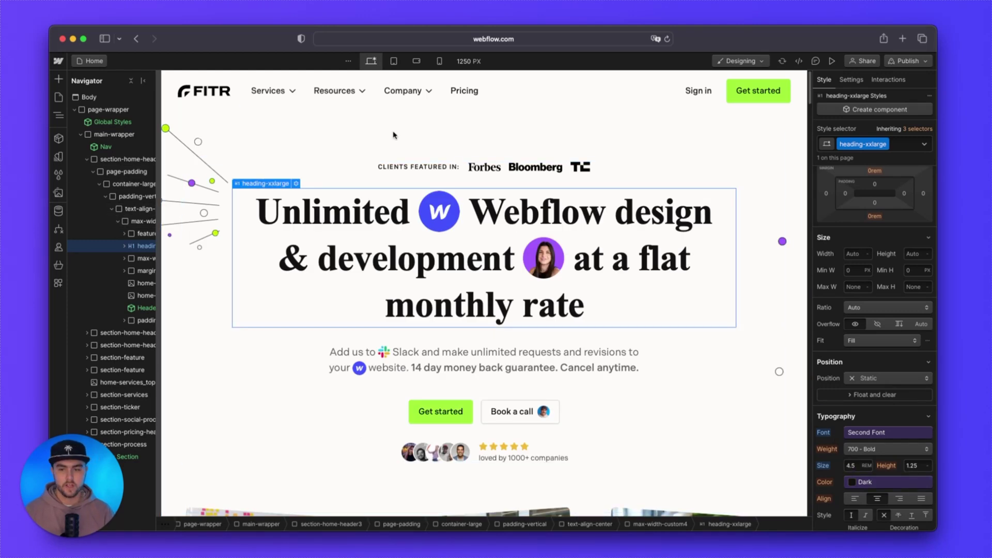
Select the hero's container-large element and assign the container-desktop variable to its maximum width.
left_click(318, 142)
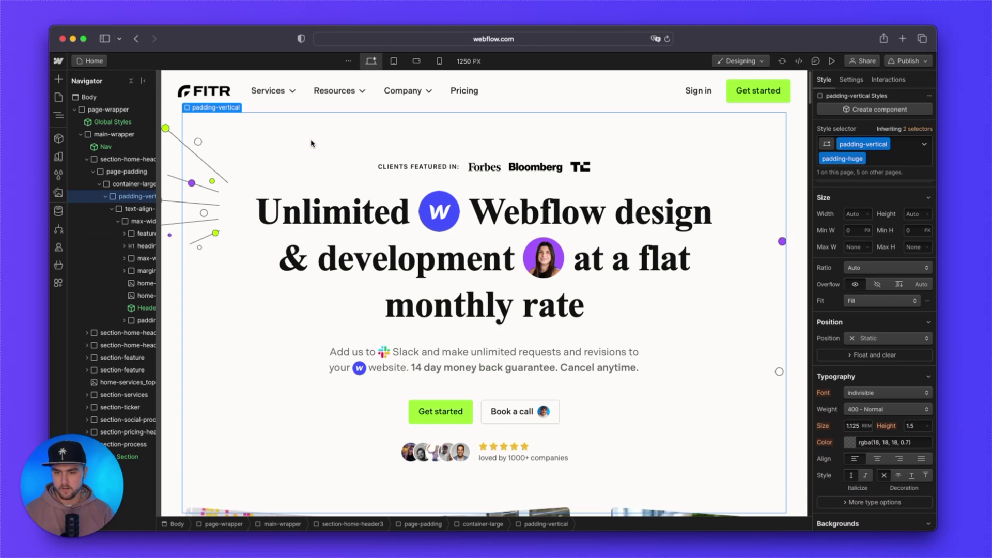
left_click(129, 185)
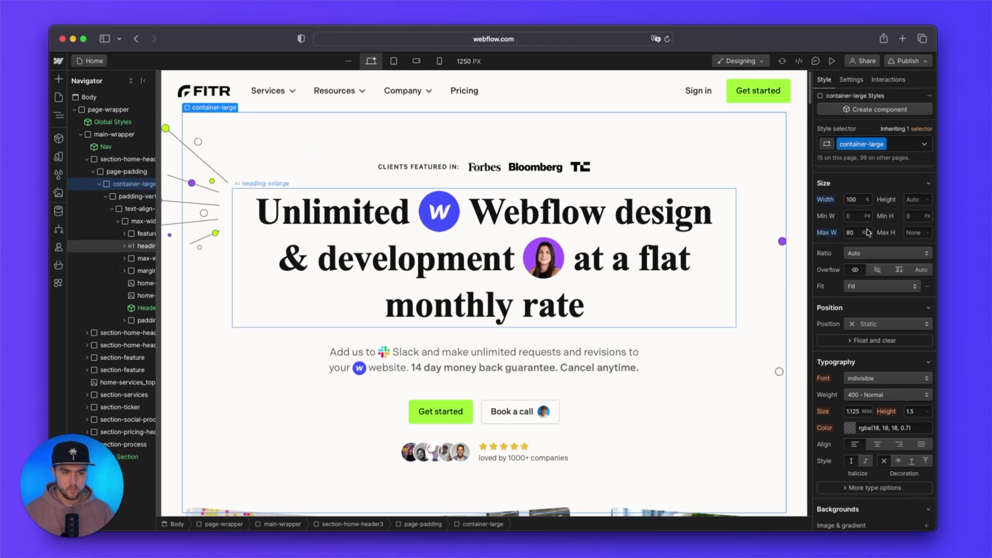
left_click(845, 230)
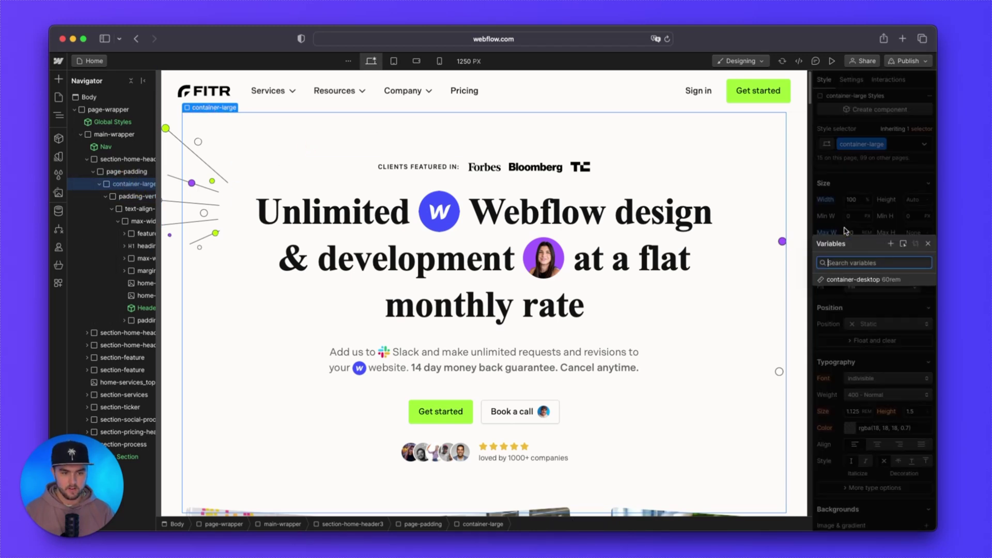
left_click(863, 279)
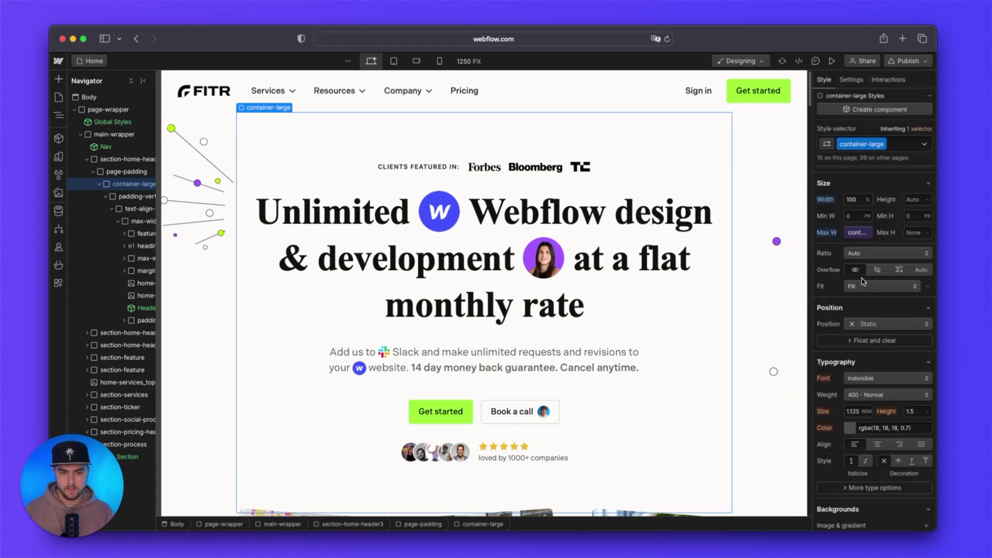
Set the container-desktop size variable to 40rem and return to the page.
left_click(59, 156)
scroll(343, 457, "down", 5)
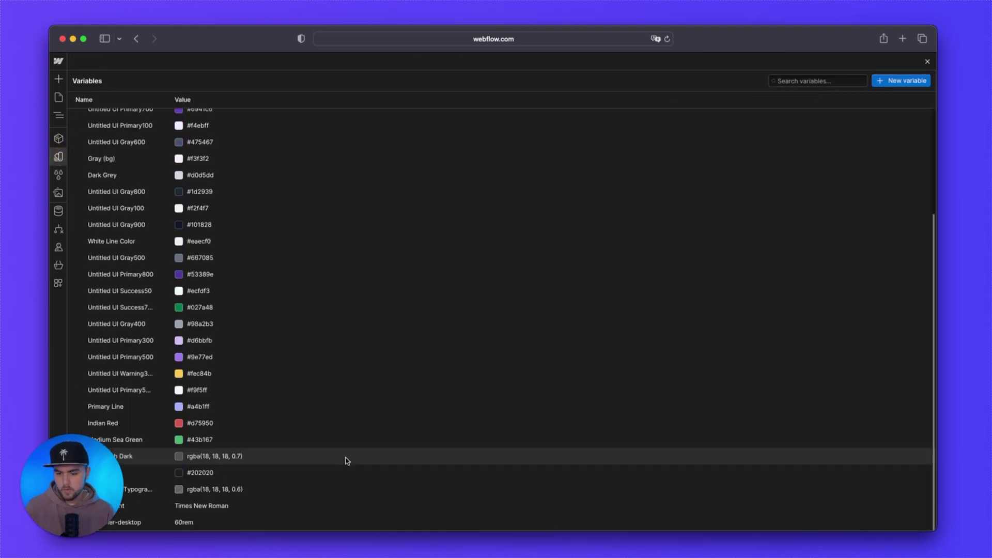
left_click(85, 494)
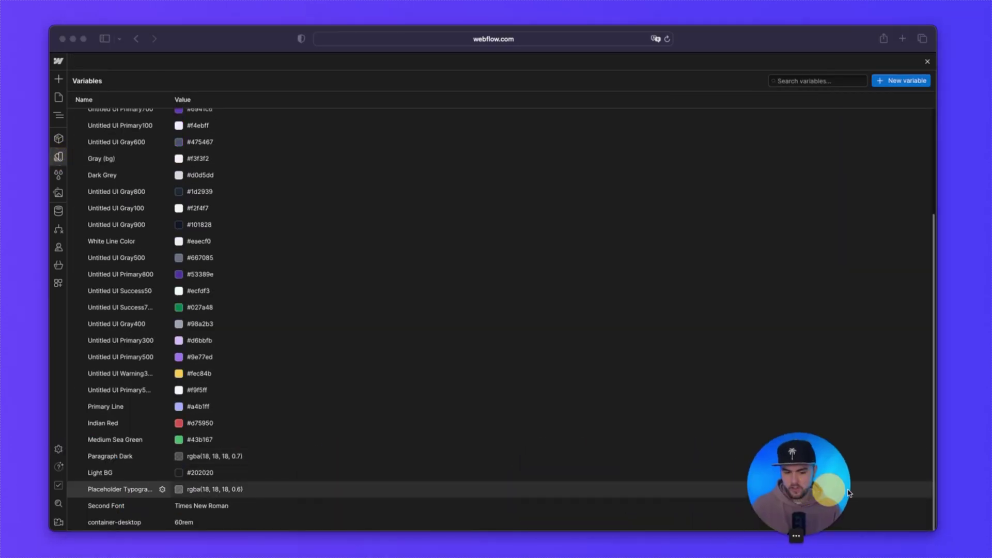
left_click(123, 523)
left_click(190, 523)
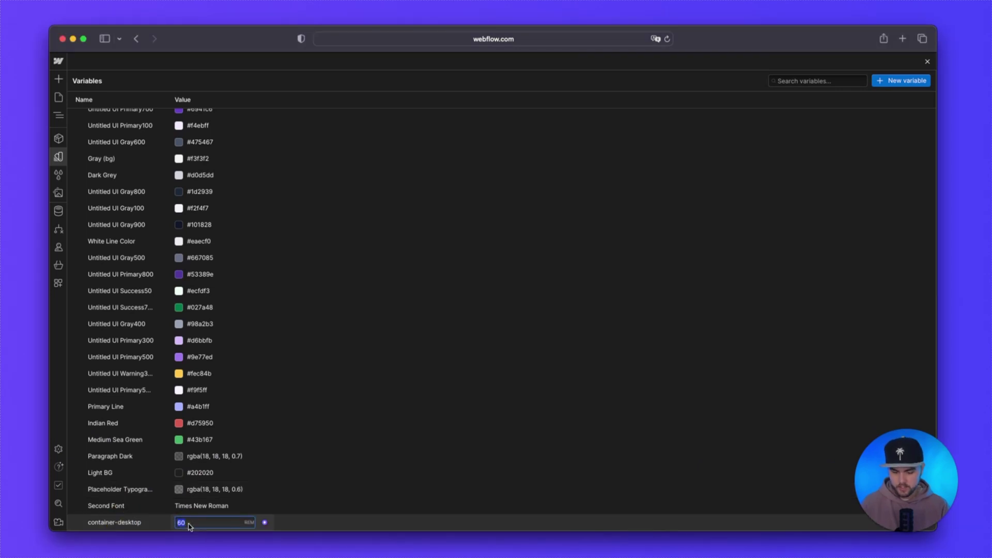
type("40rem")
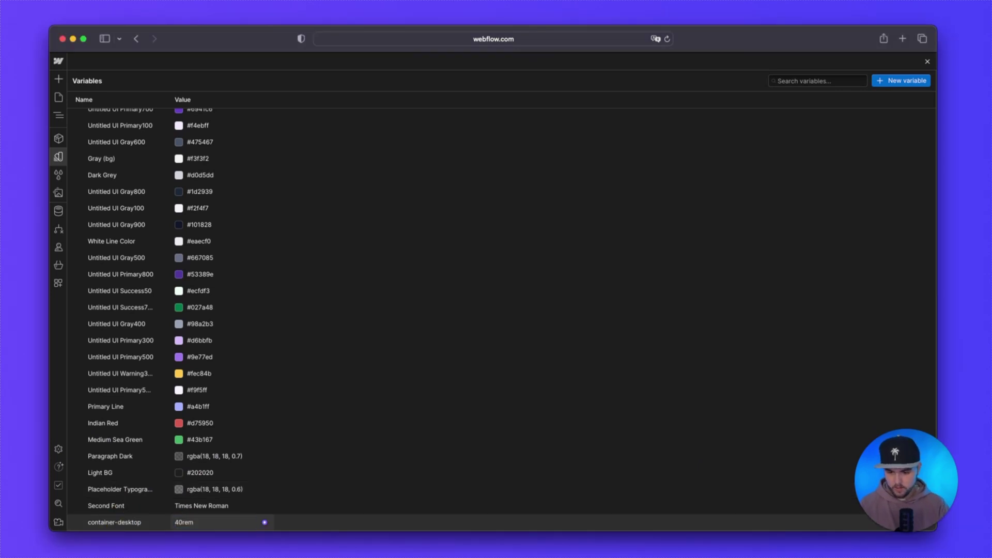
key("Return")
left_click(928, 62)
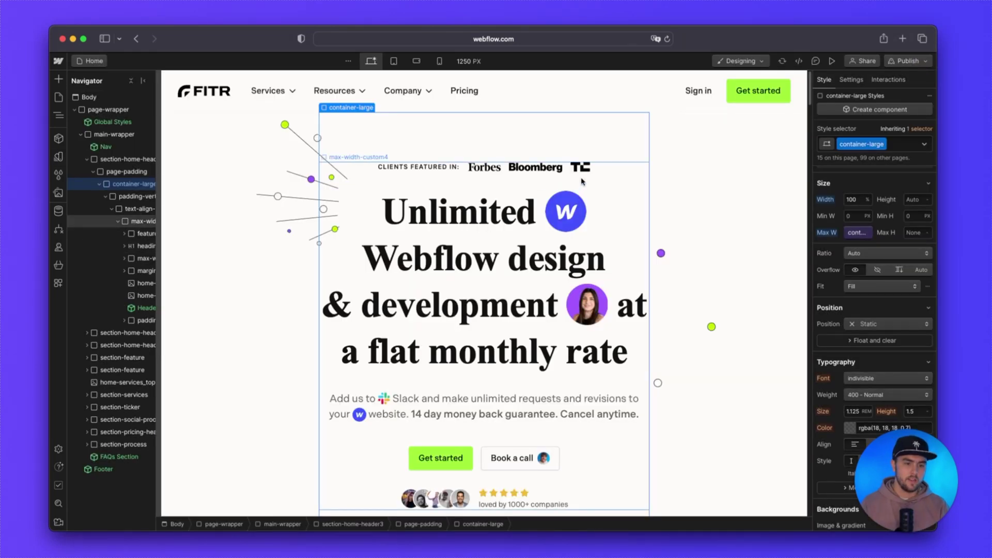
Examine the site's color variables and the background color picker of the container-large element.
left_click(59, 157)
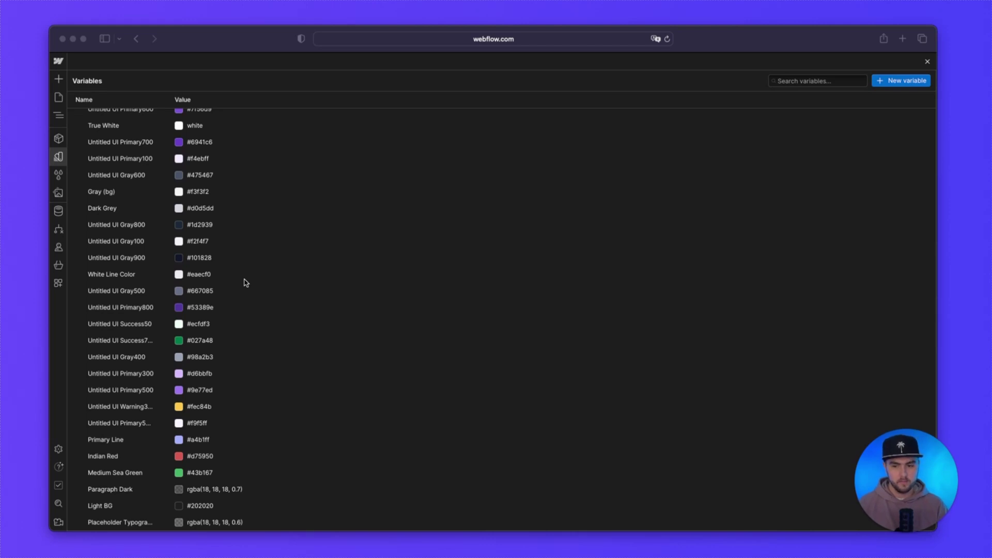
left_click(199, 208)
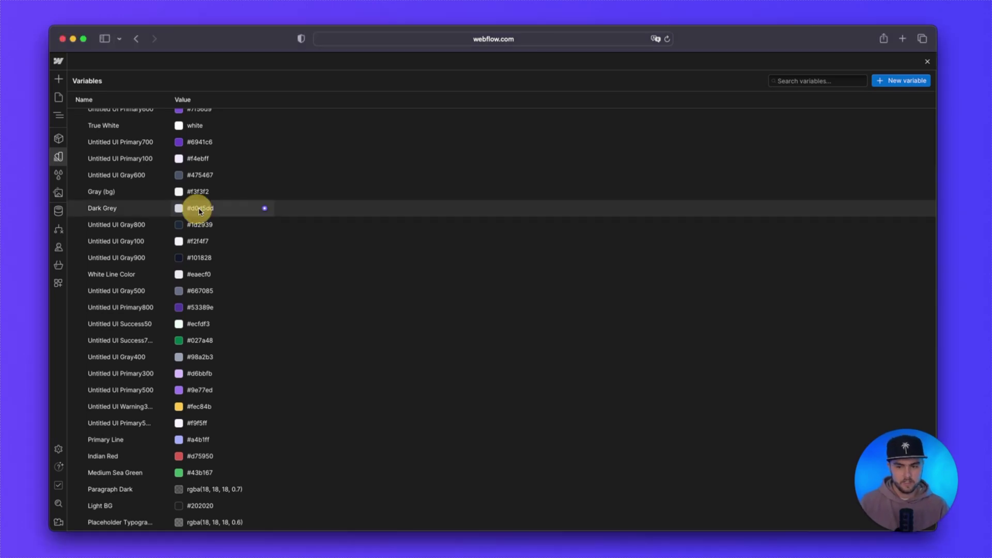
left_click(928, 62)
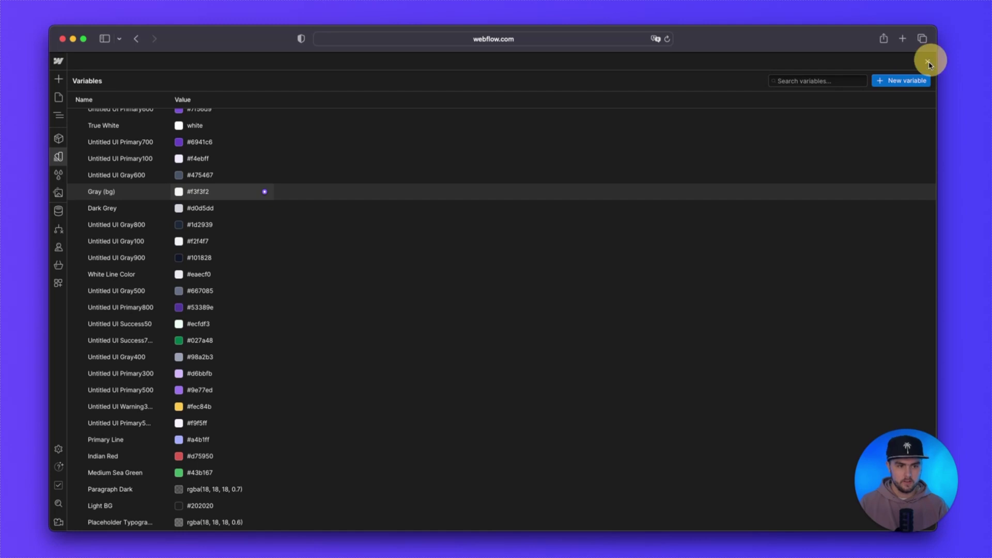
scroll(848, 308, "down", 3)
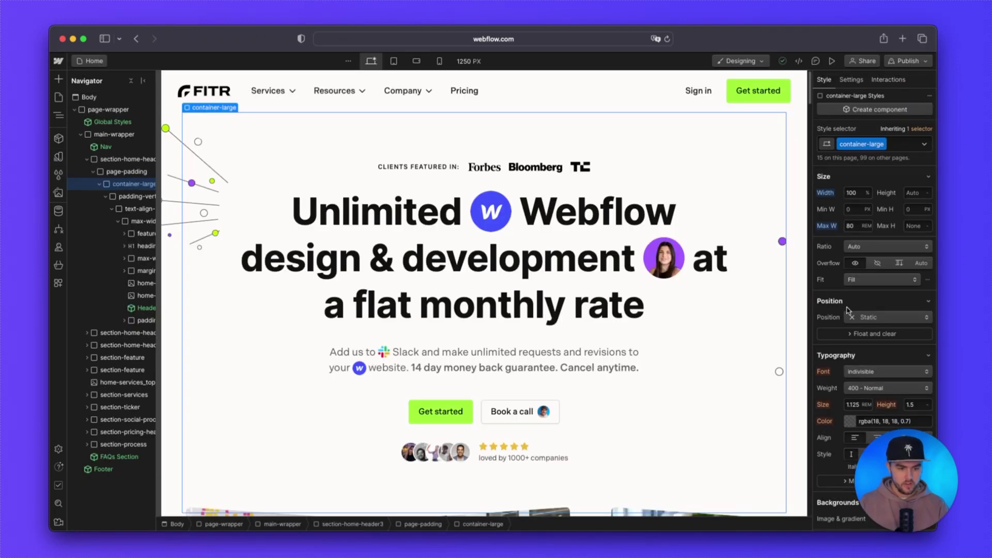
scroll(850, 336, "down", 1)
left_click(851, 357)
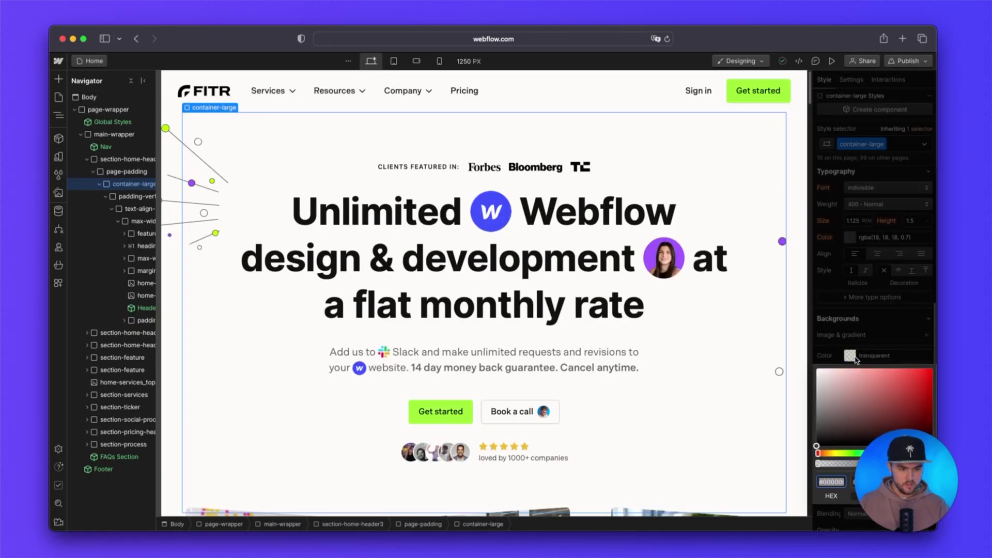
left_click(913, 457)
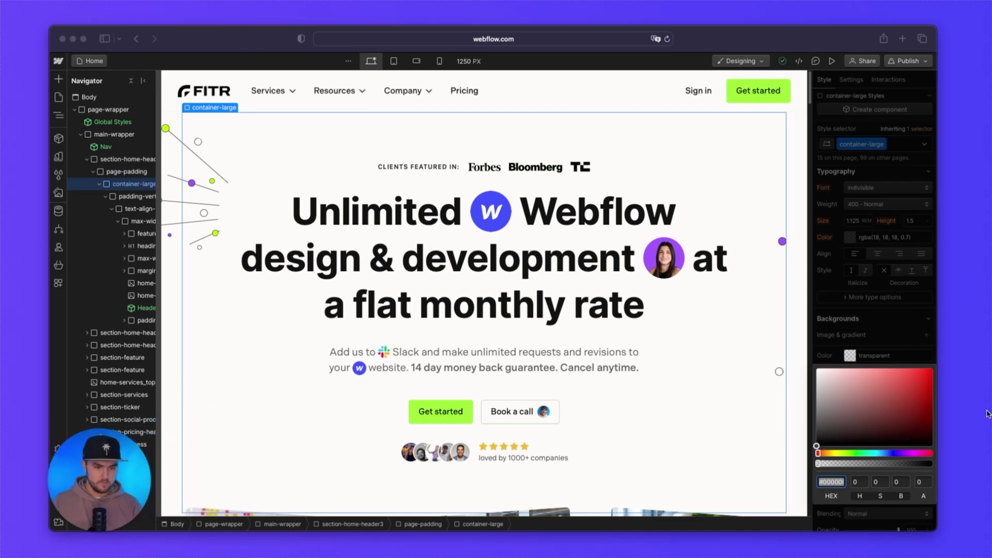
left_click(884, 347)
left_click(884, 348)
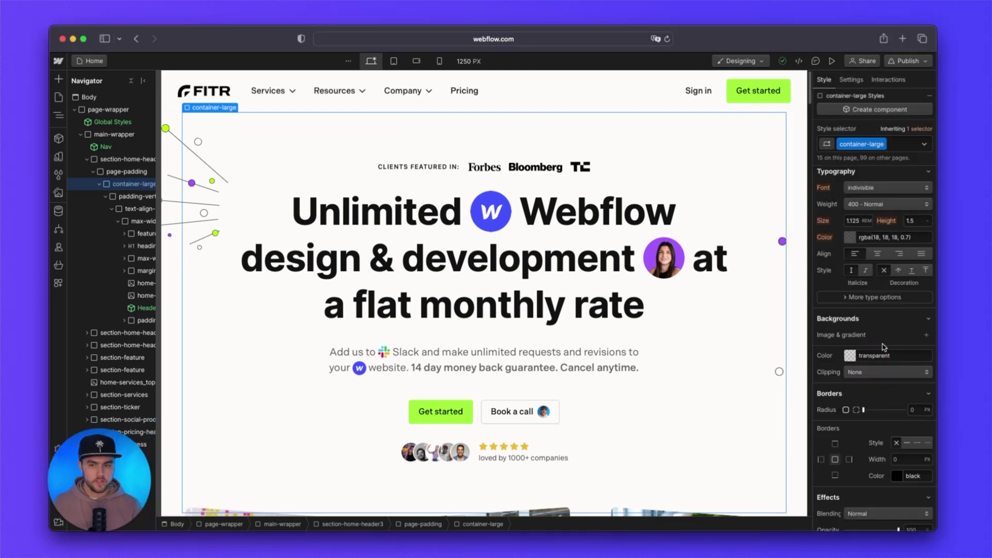
Copy the CSS reference var(--primary) from the Primary color variable's settings and return to the page.
left_click(61, 159)
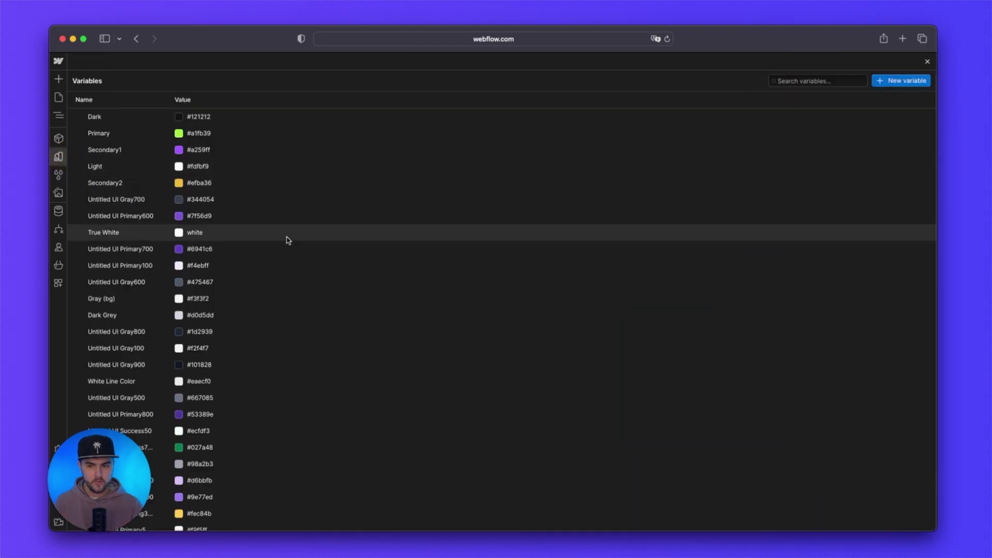
scroll(287, 239, "down", 1)
scroll(286, 238, "up", 1)
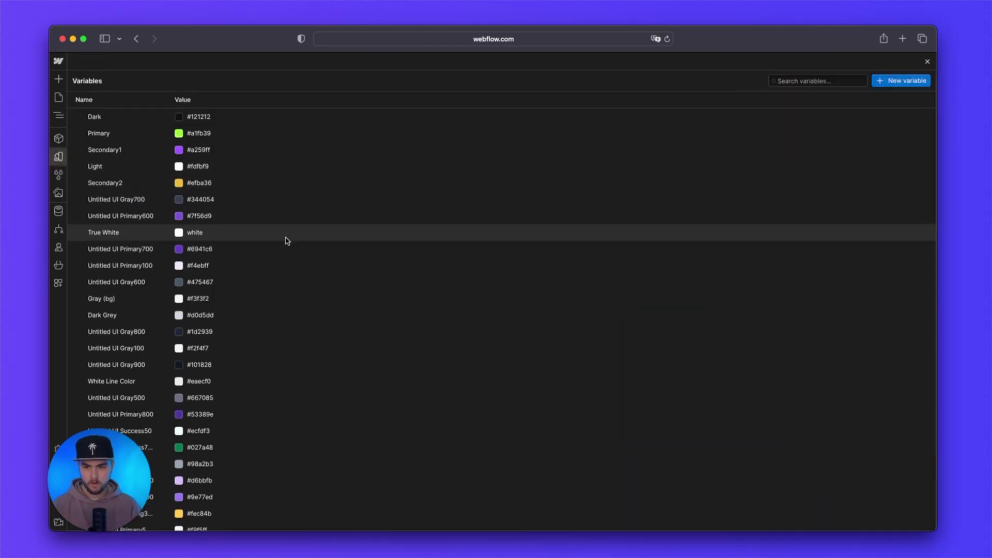
mouse_move(134, 117)
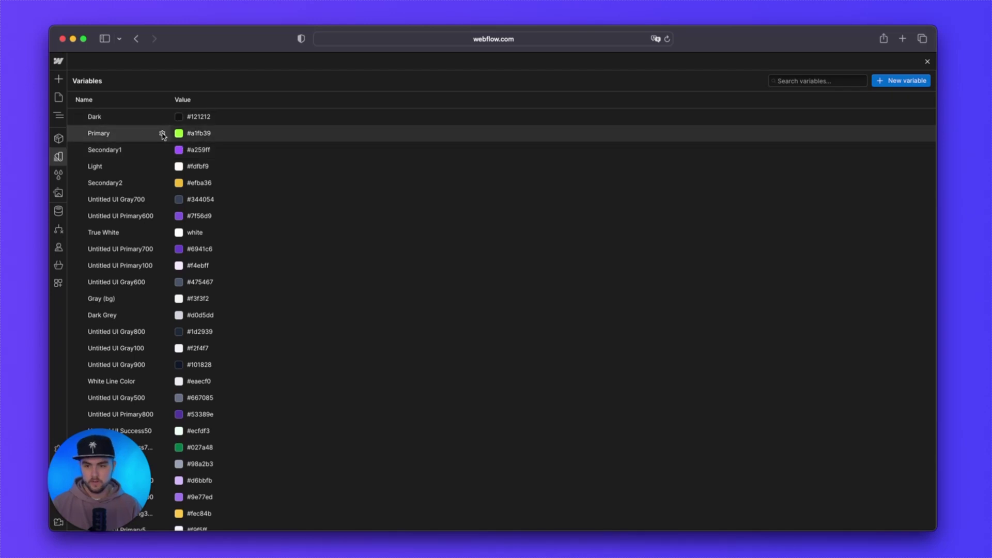
left_click(162, 134)
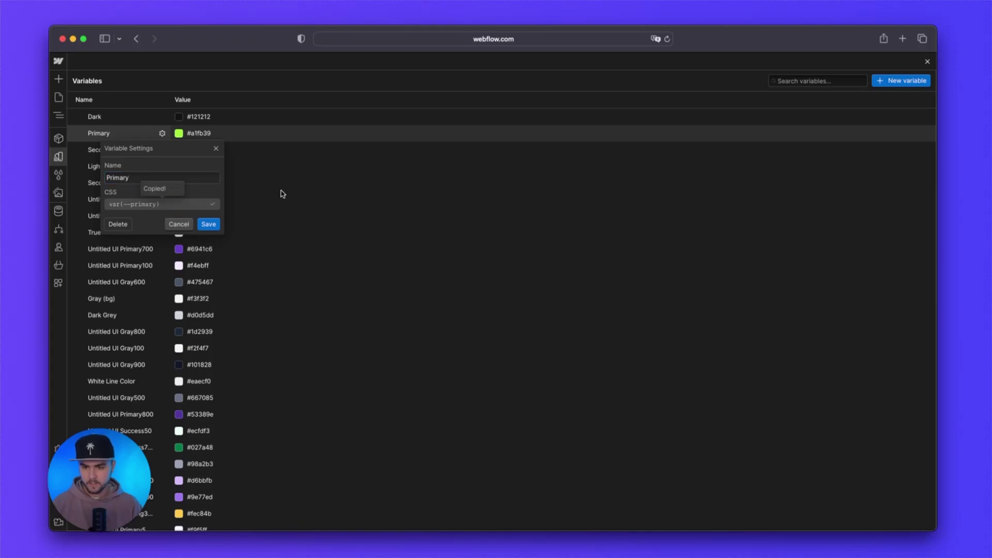
left_click(216, 148)
left_click(928, 61)
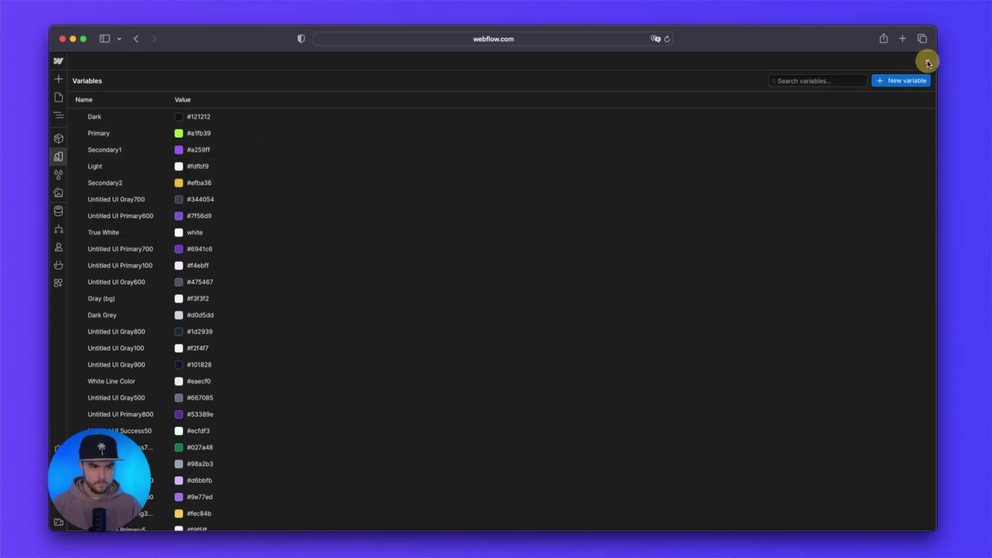
Paste the HTML Embed below the hero heading and examine how its code uses var(--primary) as the background color.
left_click(564, 264)
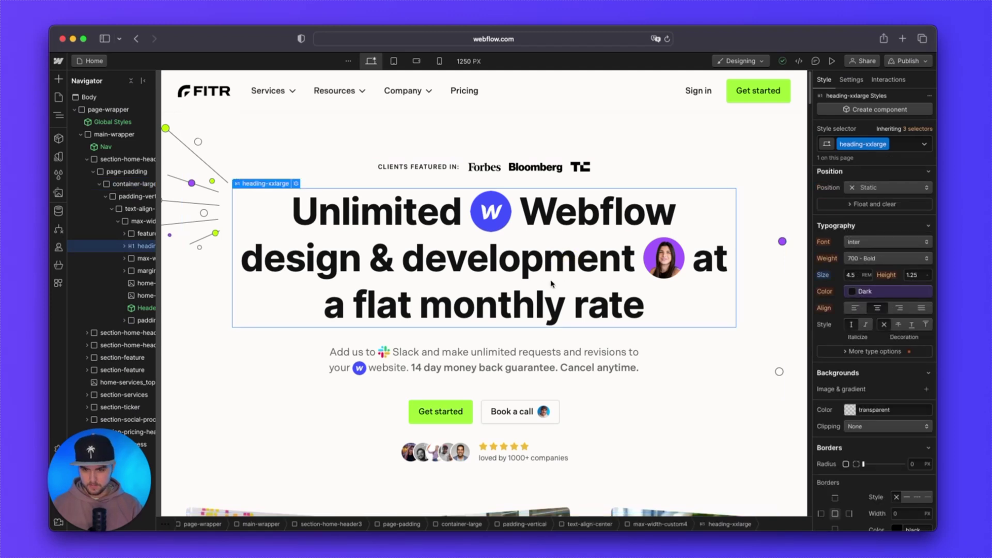
key("super+v")
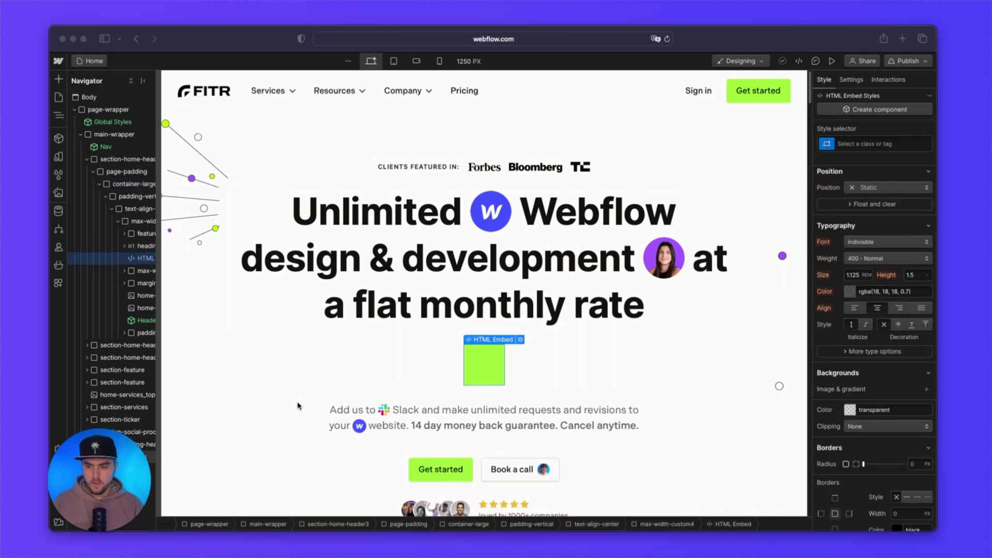
left_click(512, 374)
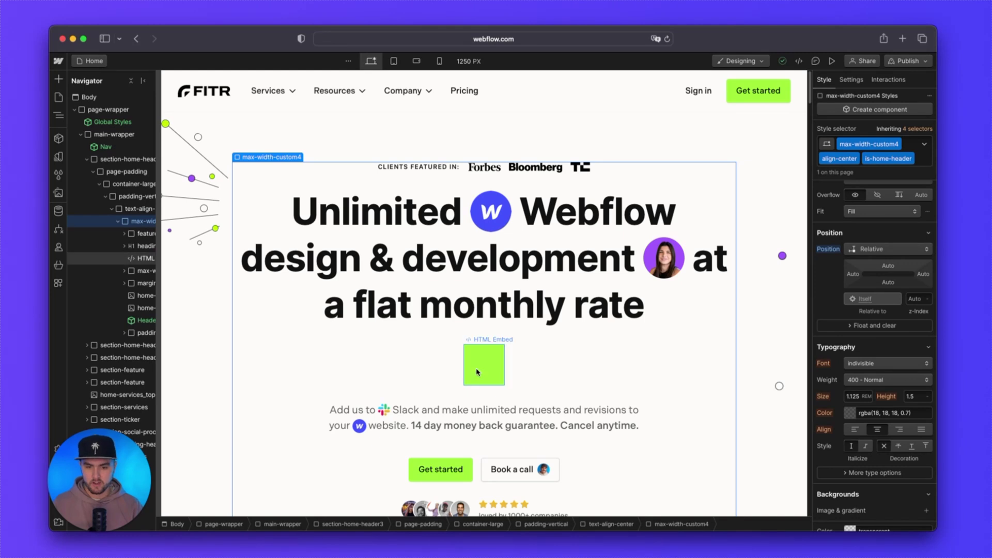
double_click(484, 368)
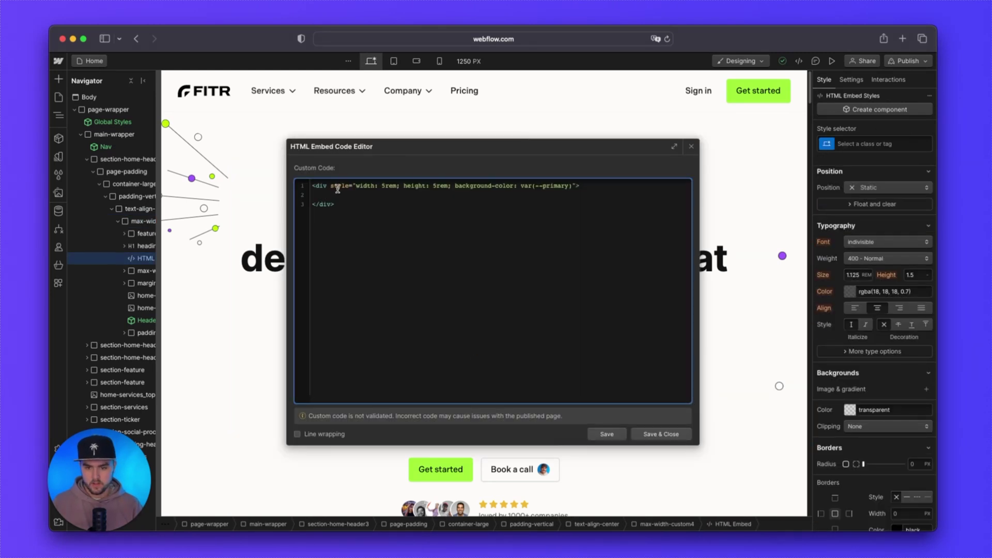
left_click_drag(358, 187, 572, 186)
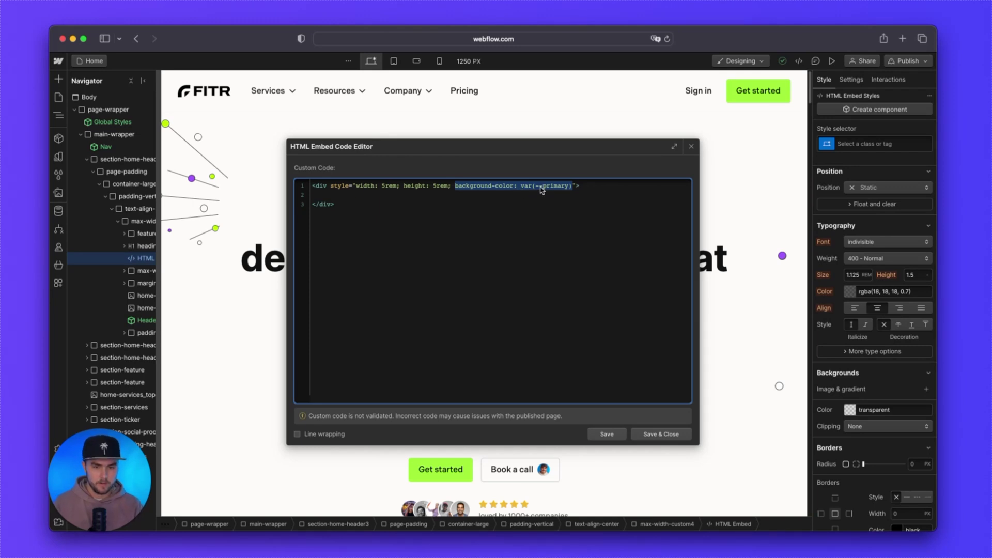
left_click(692, 147)
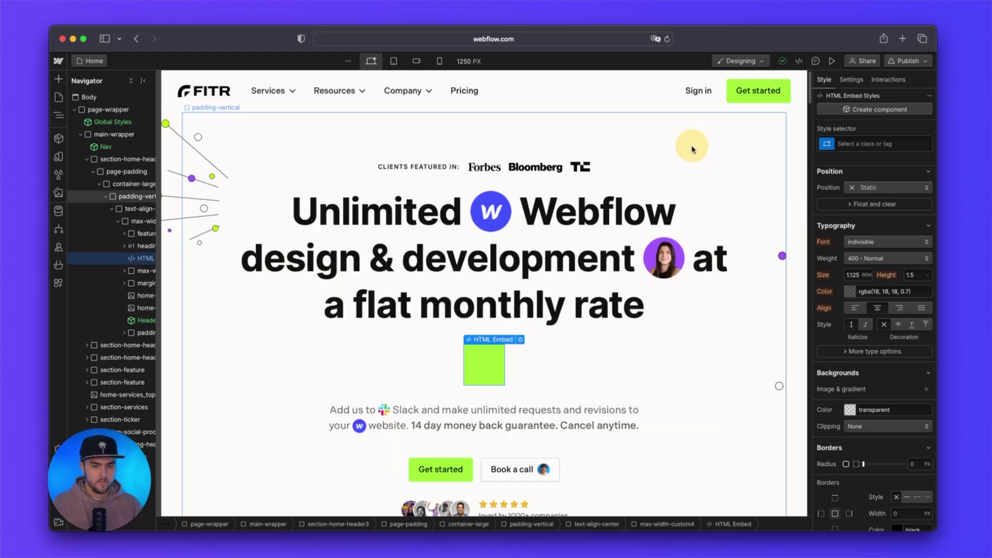
Change the Primary color variable to blue #3990fb and return to the page.
left_click(60, 156)
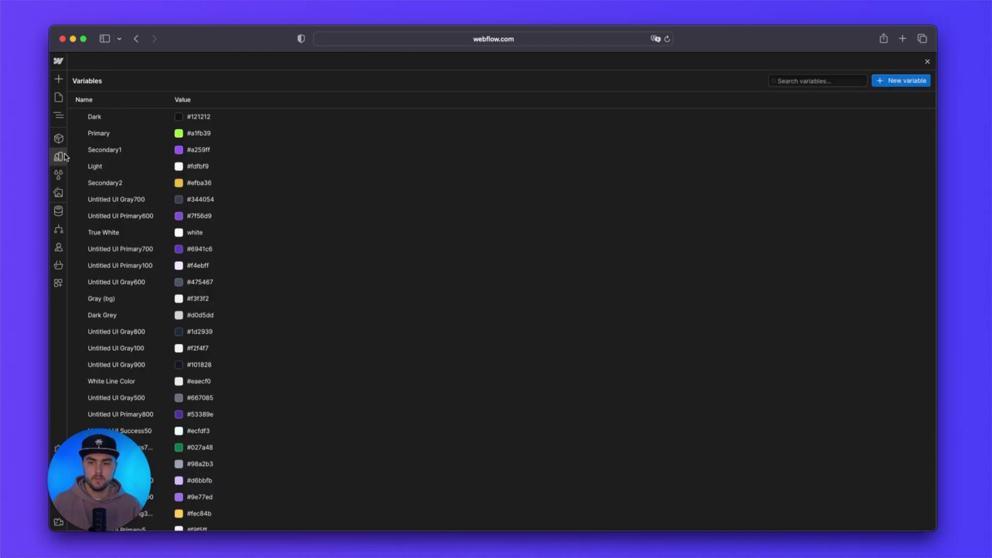
left_click(179, 134)
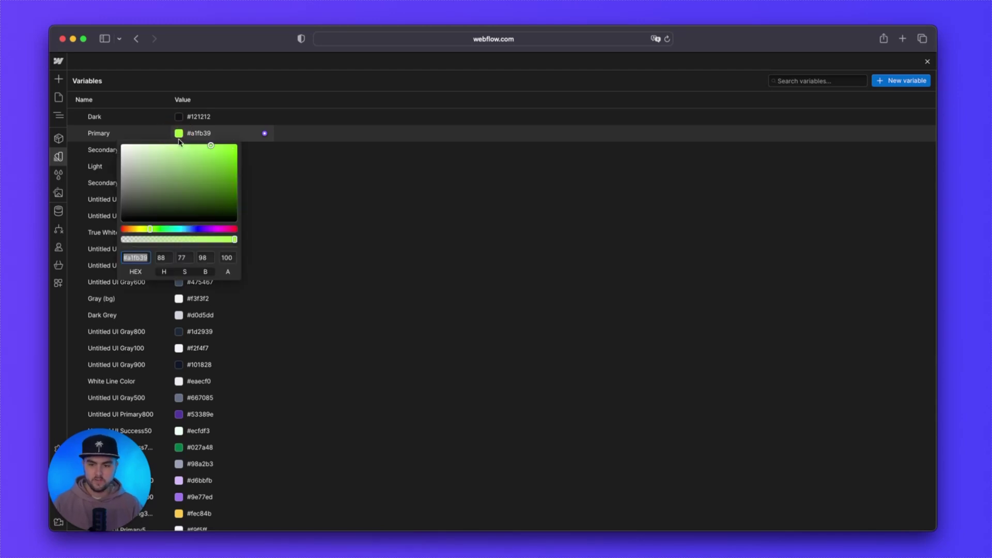
left_click(192, 225)
left_click(187, 230)
left_click_drag(187, 229, 189, 229)
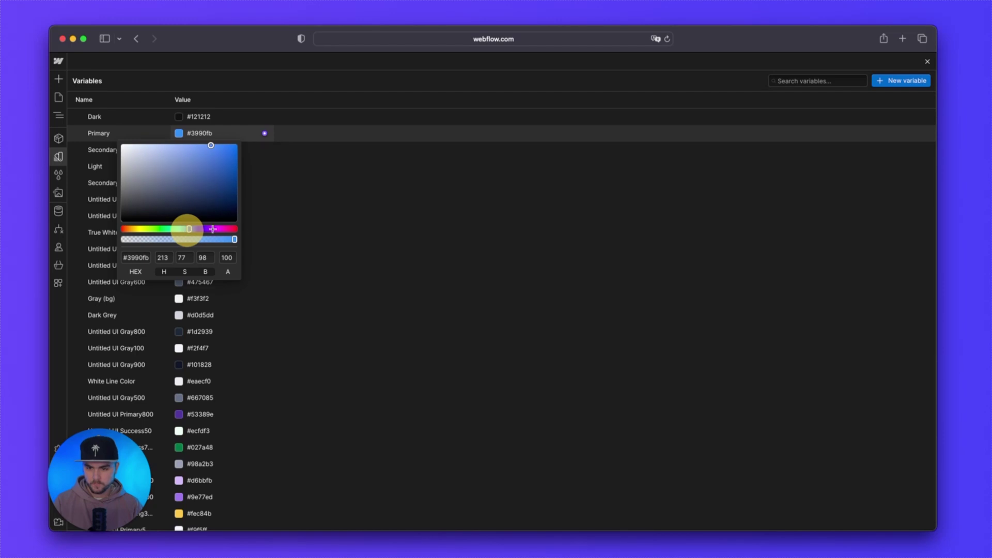
left_click(310, 241)
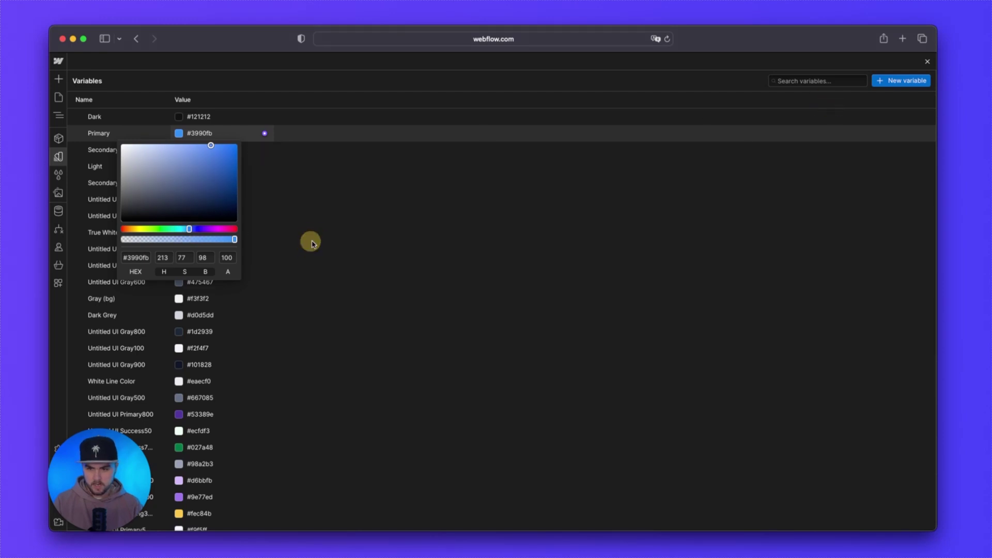
left_click(928, 63)
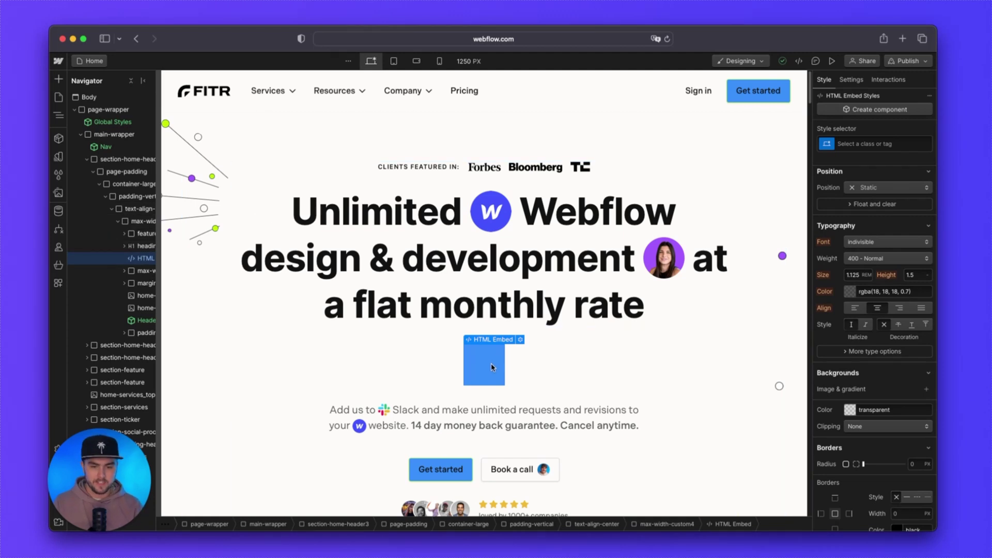
Review the var(--primary) background color reference in the HTML Embed's code and close the editor without changes.
double_click(476, 376)
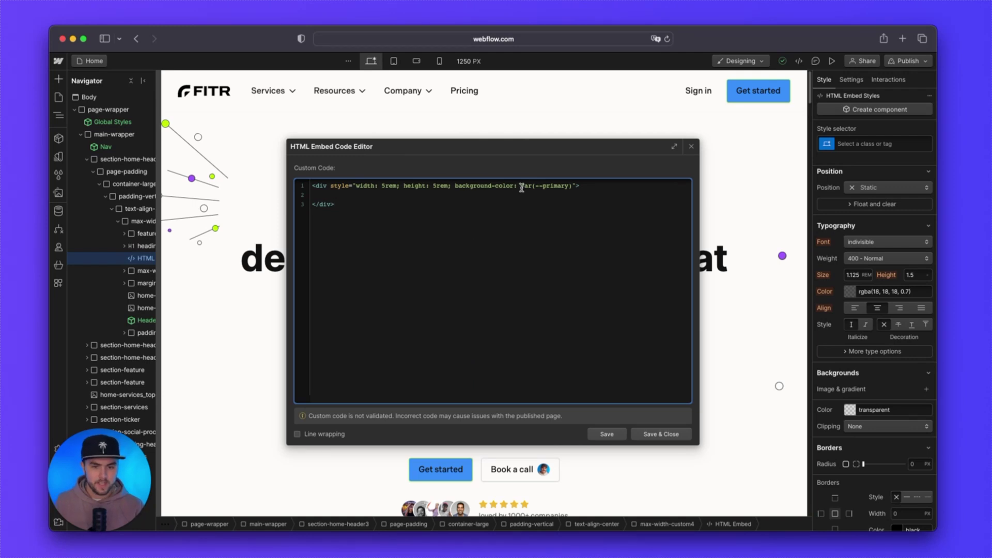
left_click_drag(521, 187, 571, 187)
left_click(580, 196)
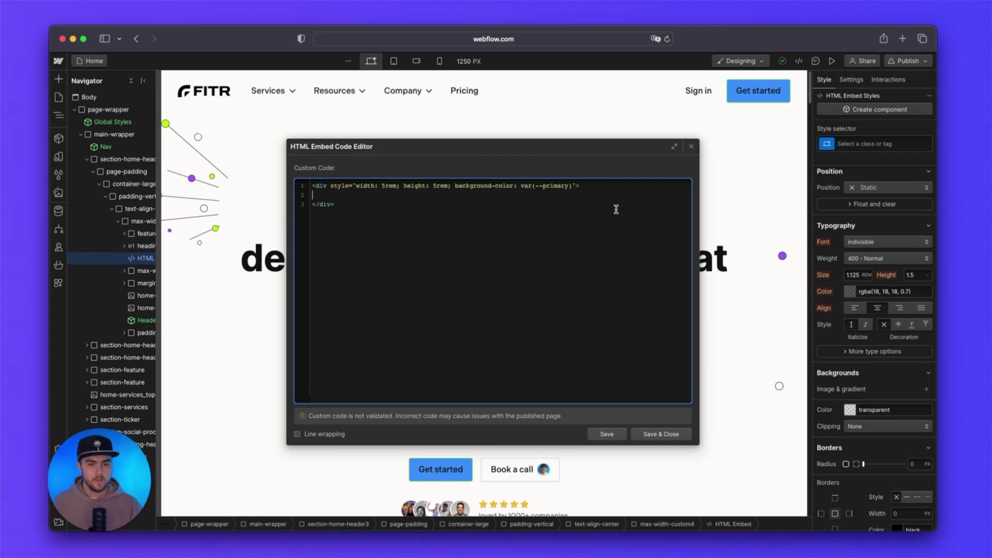
left_click(691, 151)
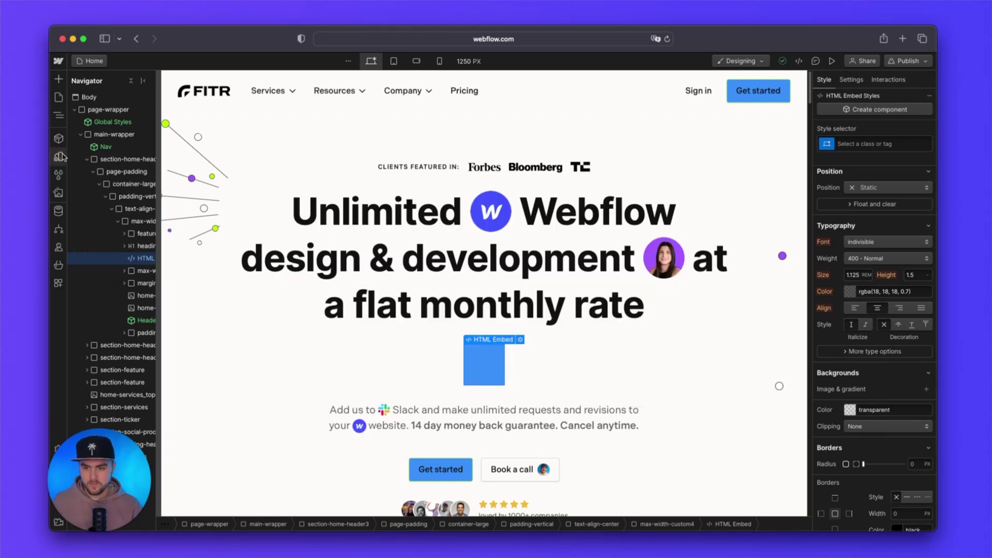
Open the Primary color variable's settings to view its CSS reference.
left_click(60, 156)
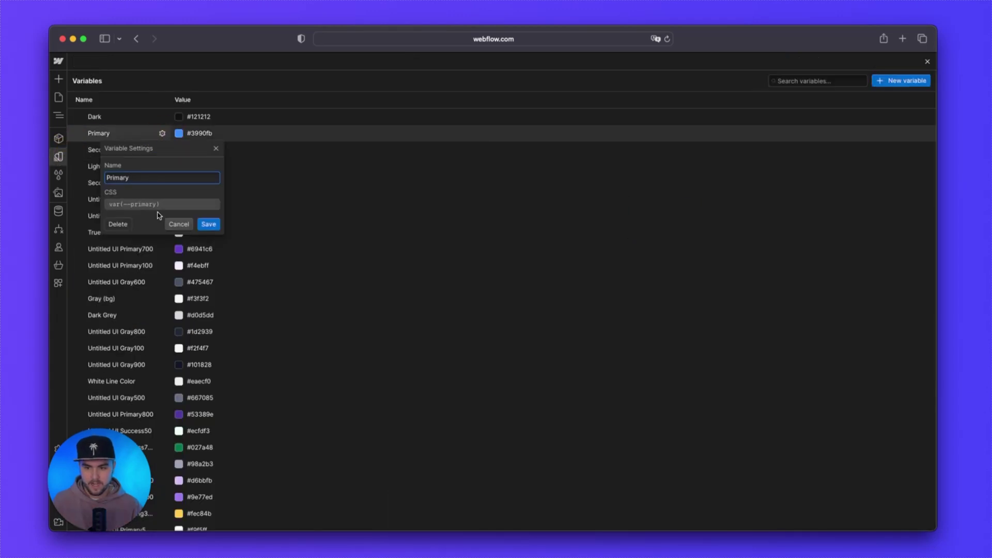